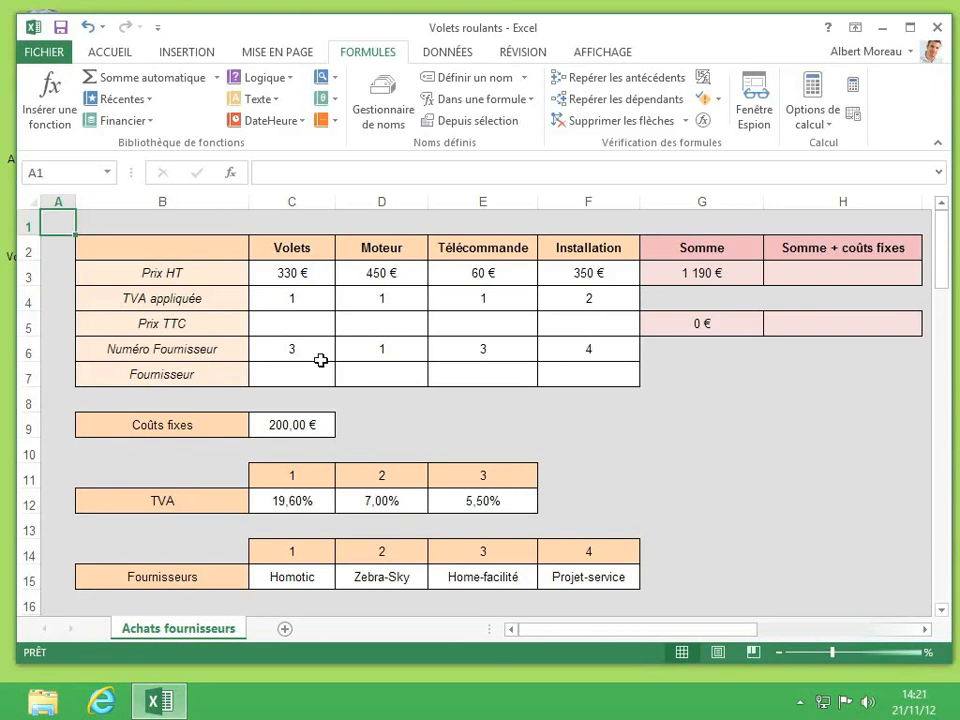
# Step: Begin the Prix TTC formula for Volets in C5 with =C3*(1+CHOISIR(C4; using the applied TVA code as index
pyautogui.click(299, 325)
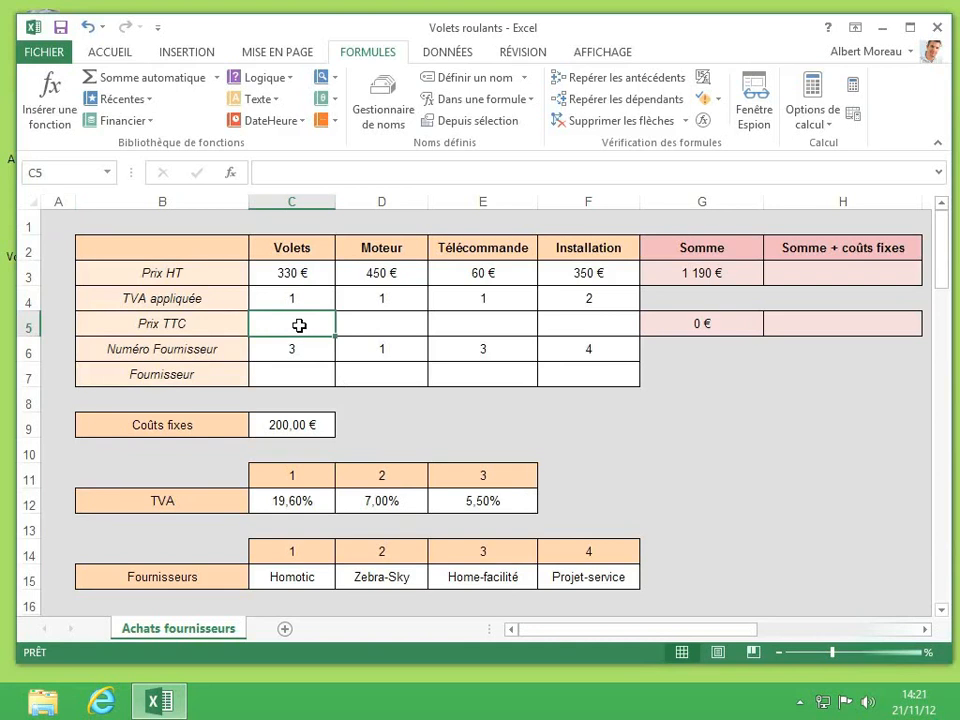
pyautogui.write('=')
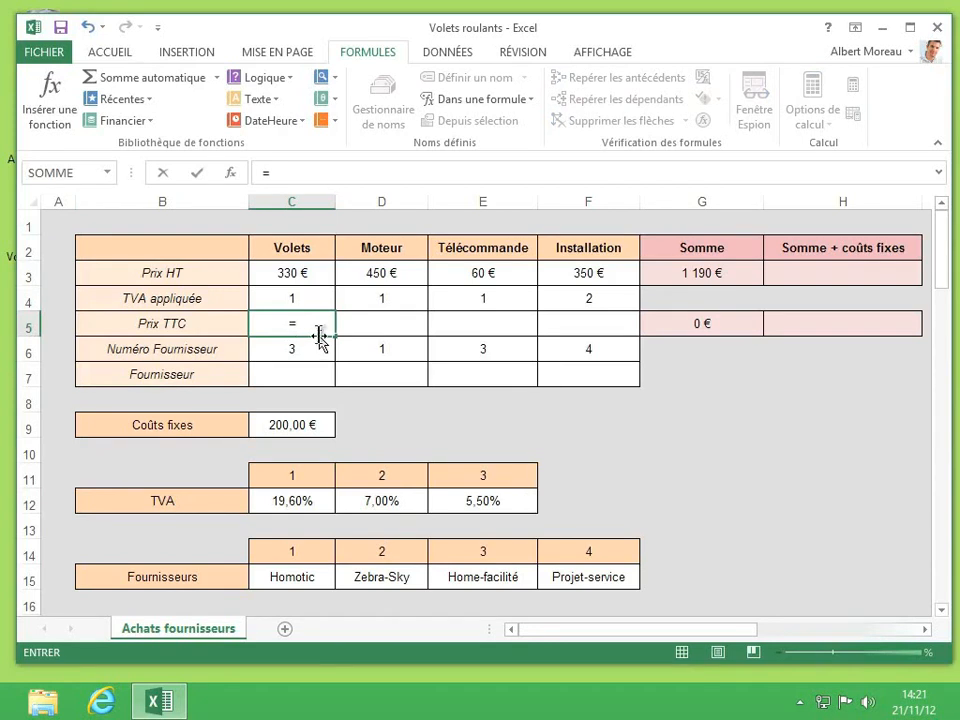
pyautogui.click(310, 274)
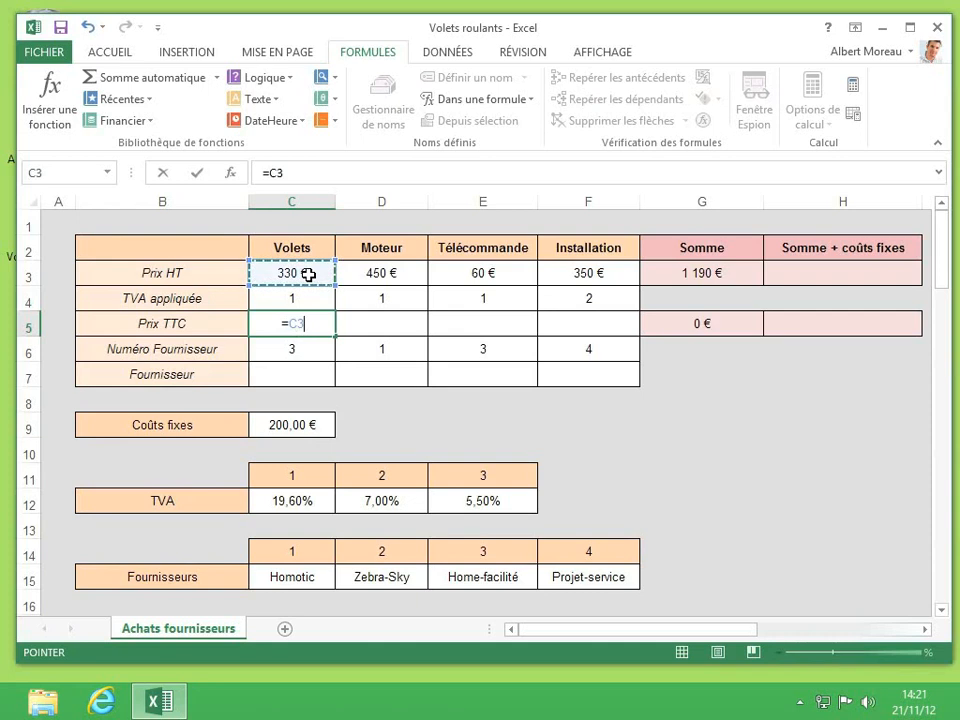
pyautogui.write('*(1+')
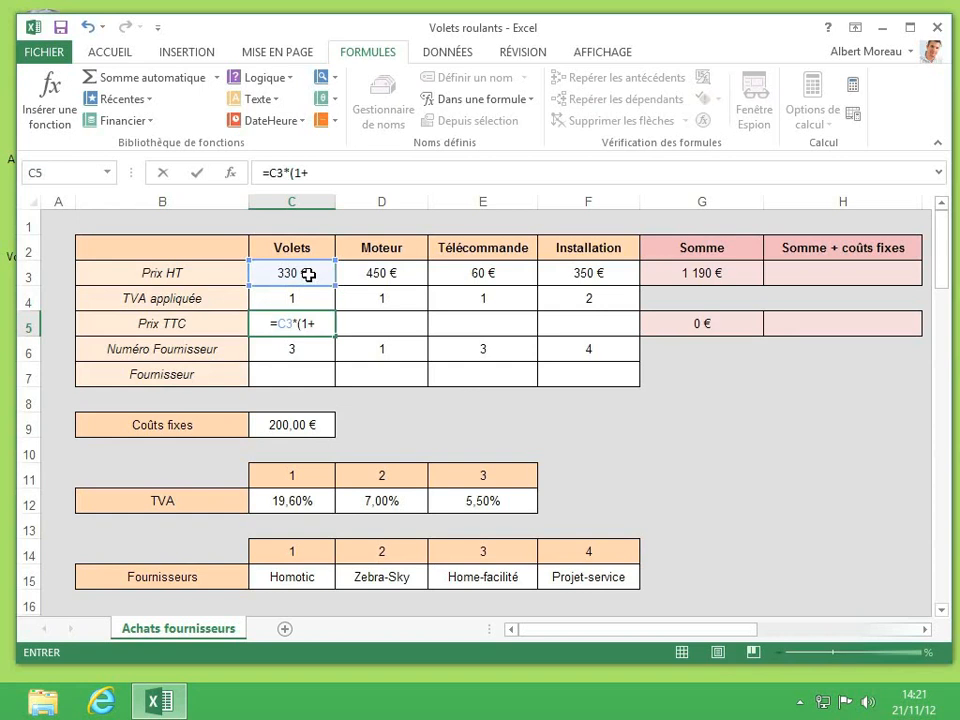
pyautogui.write('chois')
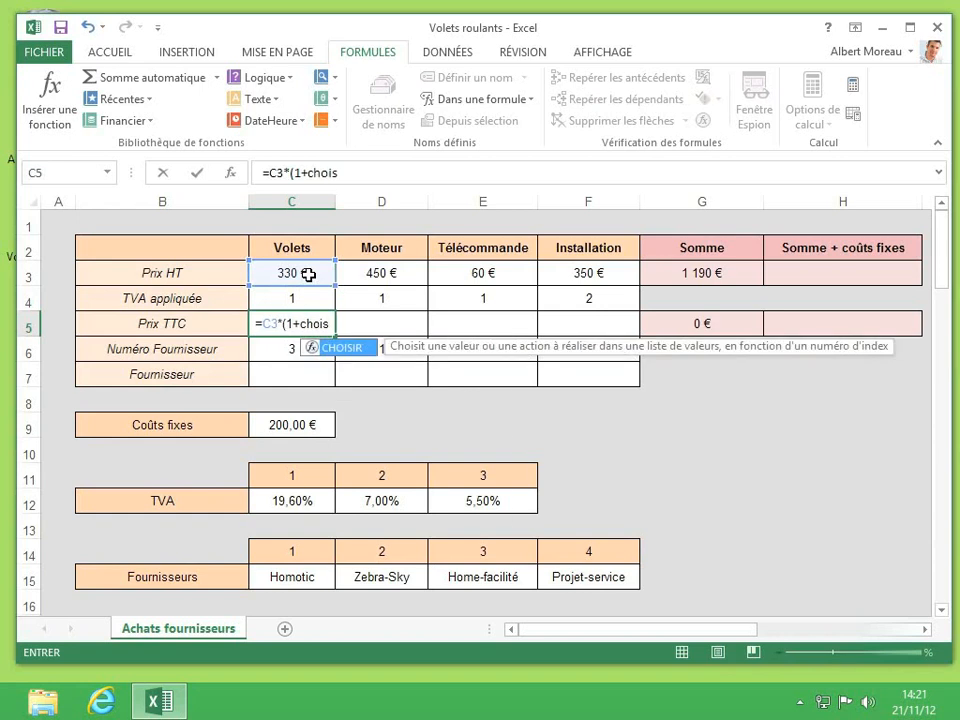
pyautogui.write('ir')
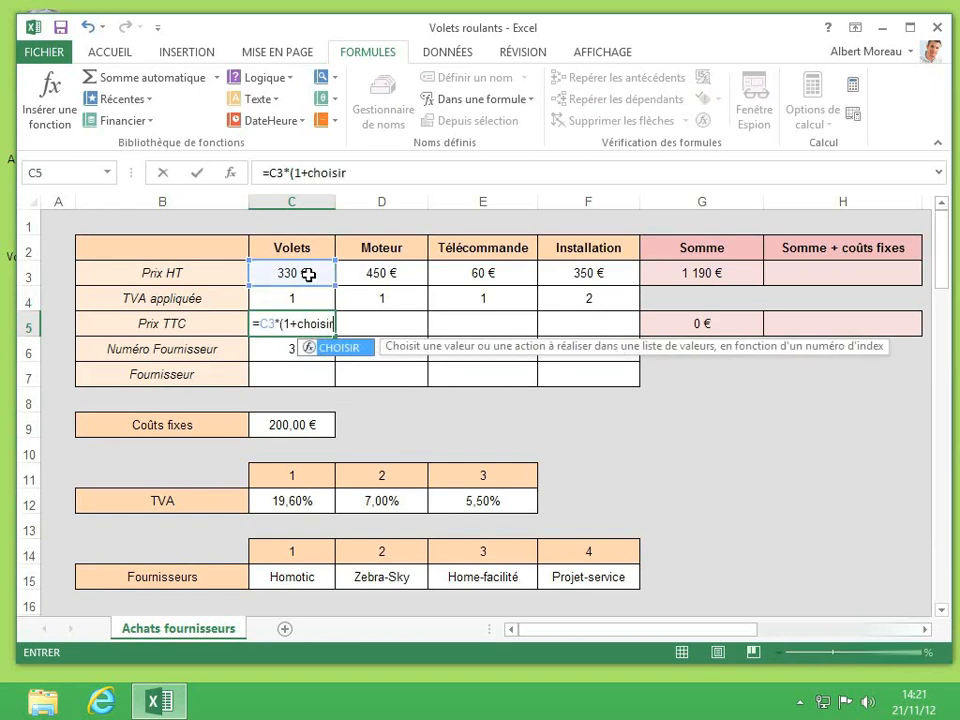
pyautogui.write('(')
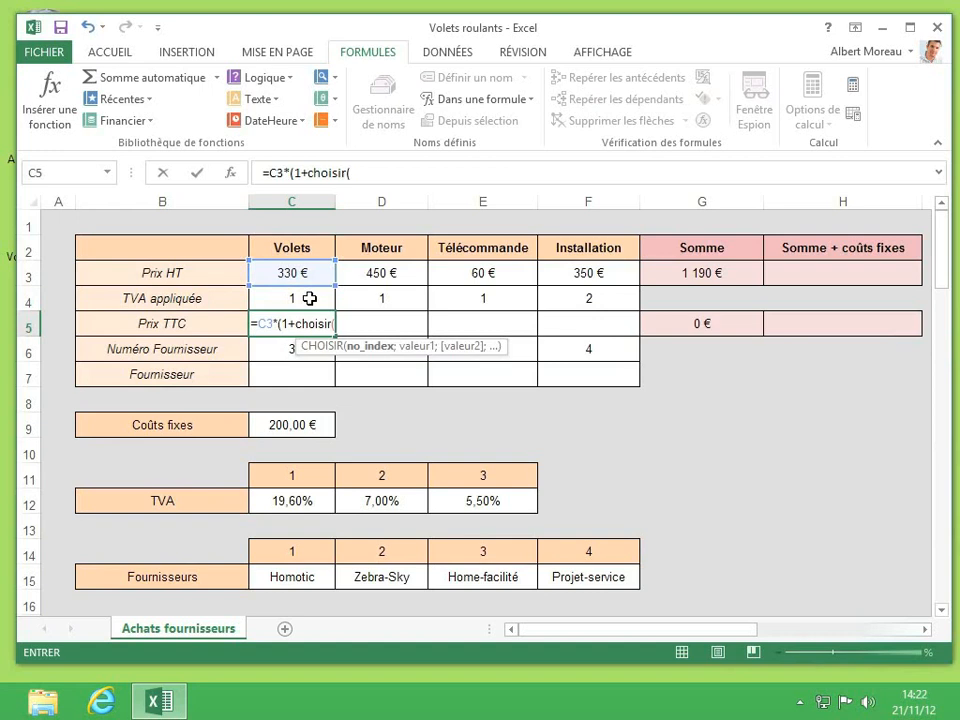
pyautogui.click(310, 298)
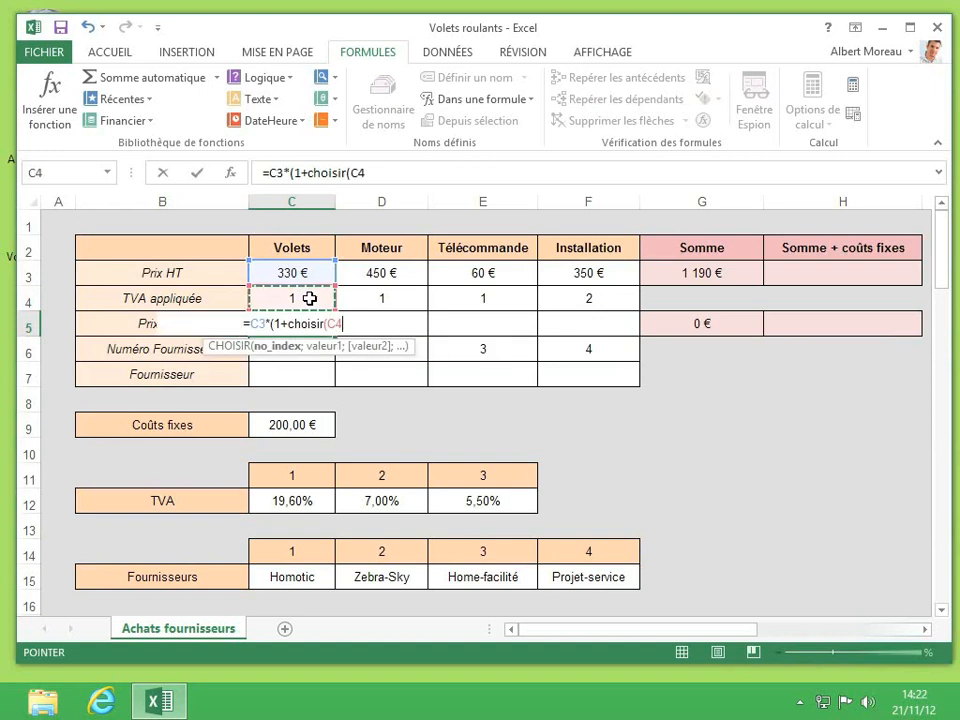
pyautogui.write(';')
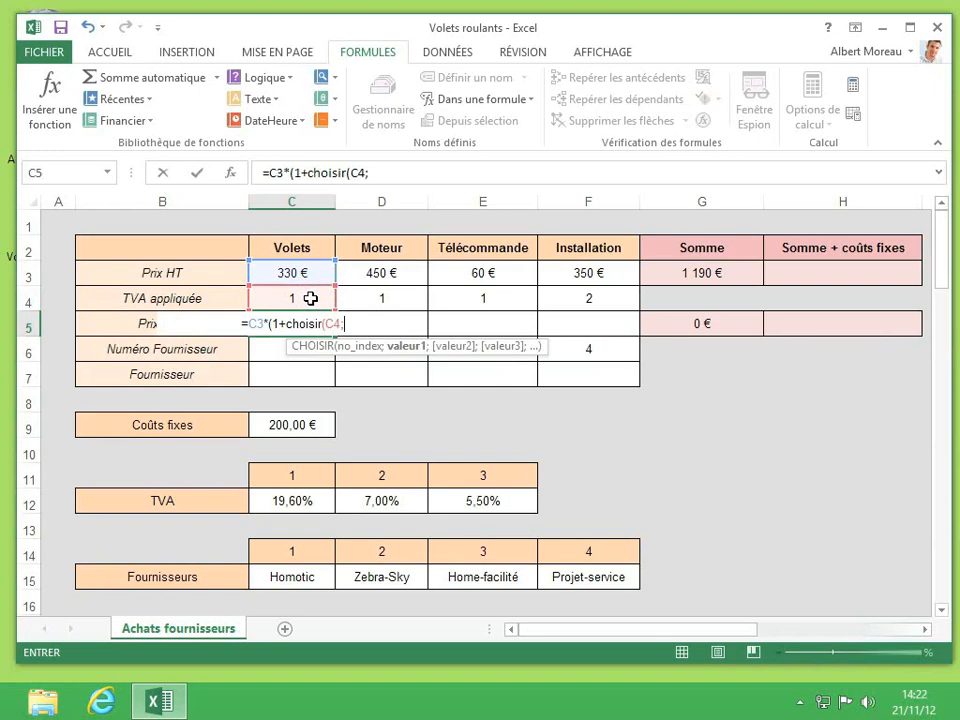
# Step: Complete the C5 formula with TVA rates C12, D12 and E12 as the CHOISIR values and enter it
pyautogui.click(293, 499)
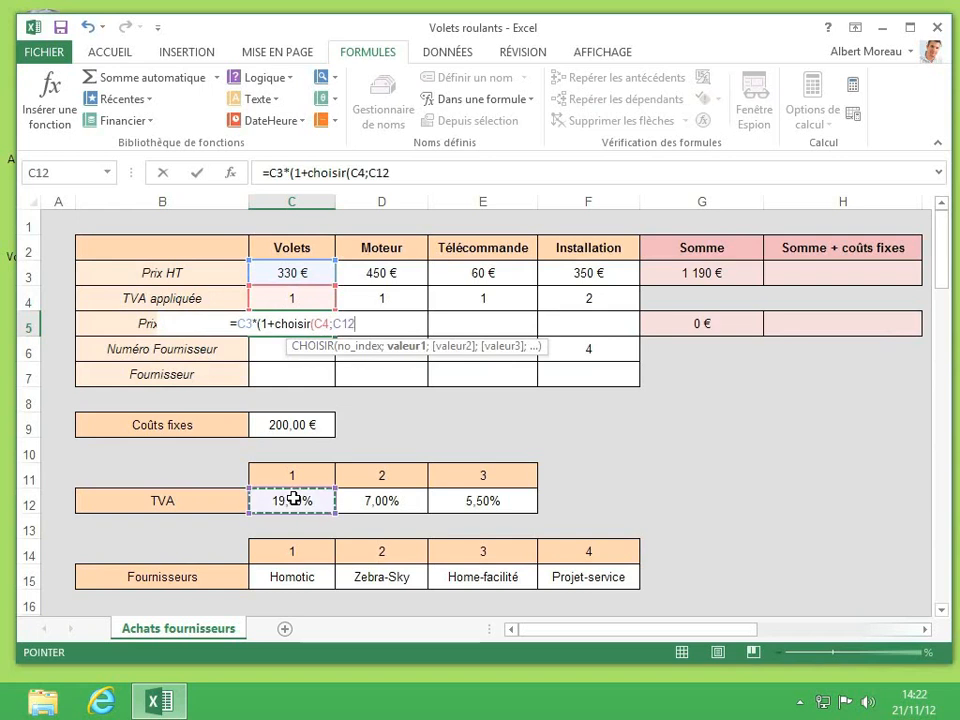
pyautogui.write(';')
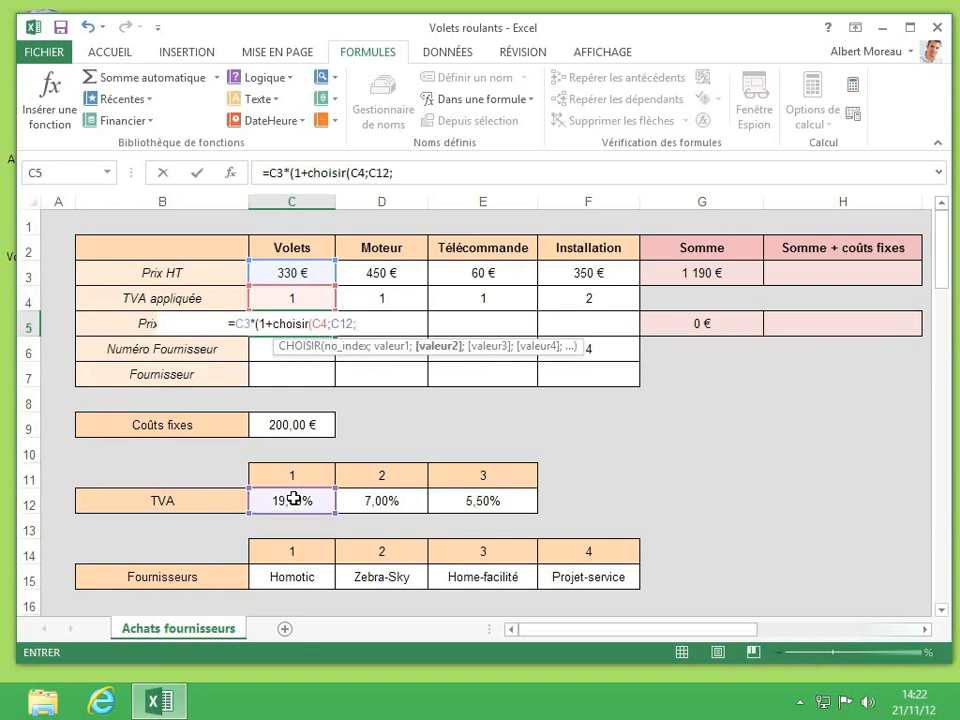
pyautogui.click(383, 499)
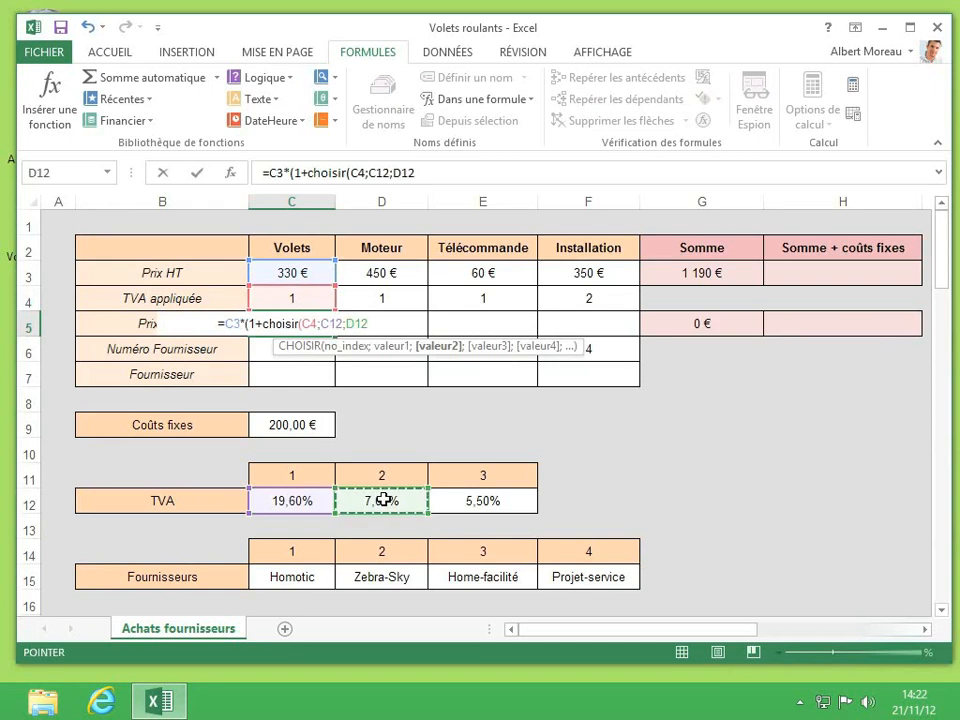
pyautogui.write(';')
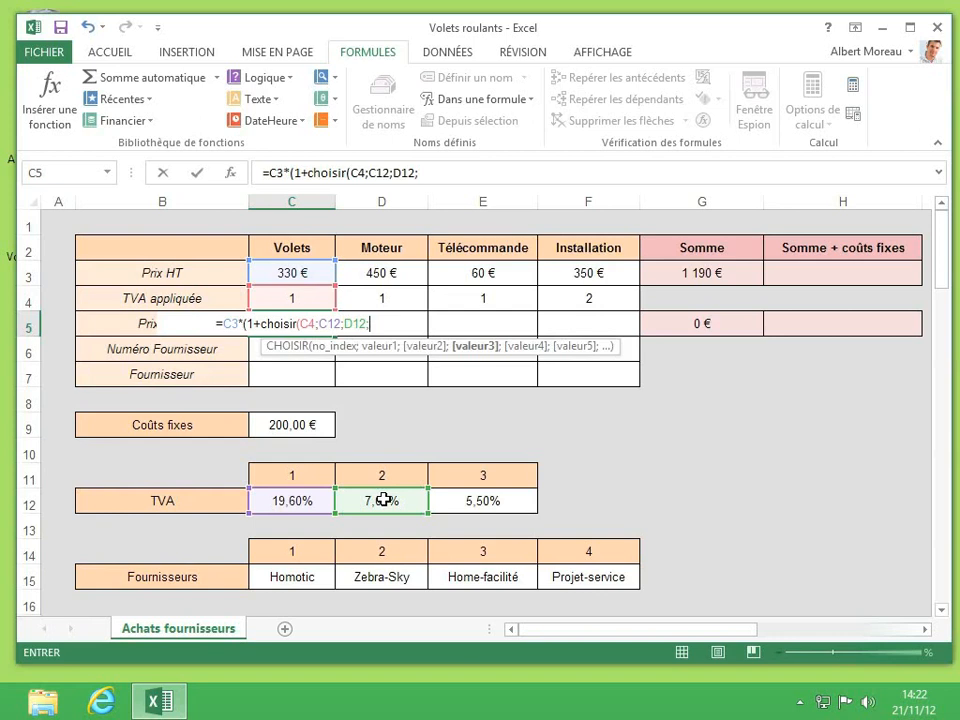
pyautogui.click(485, 502)
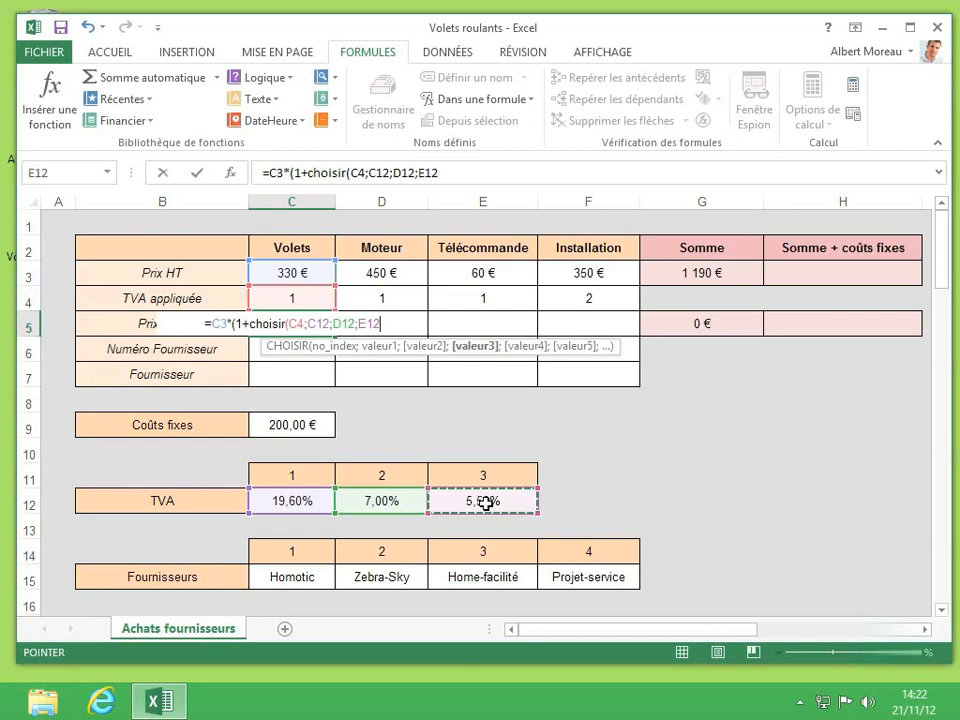
pyautogui.write(')')
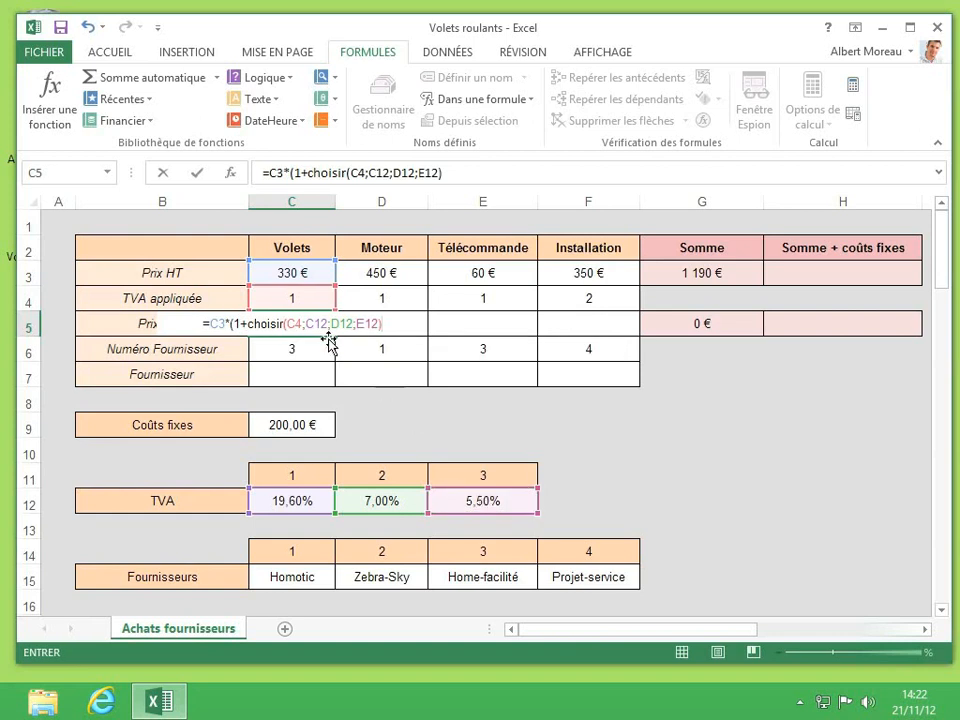
pyautogui.write(')')
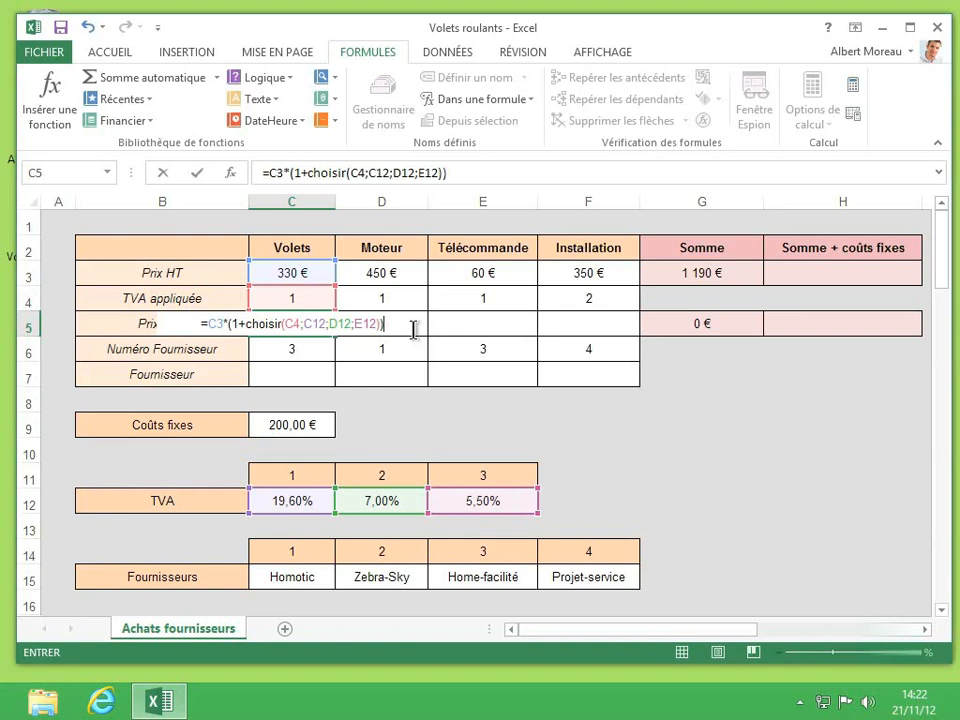
pyautogui.press('Return')
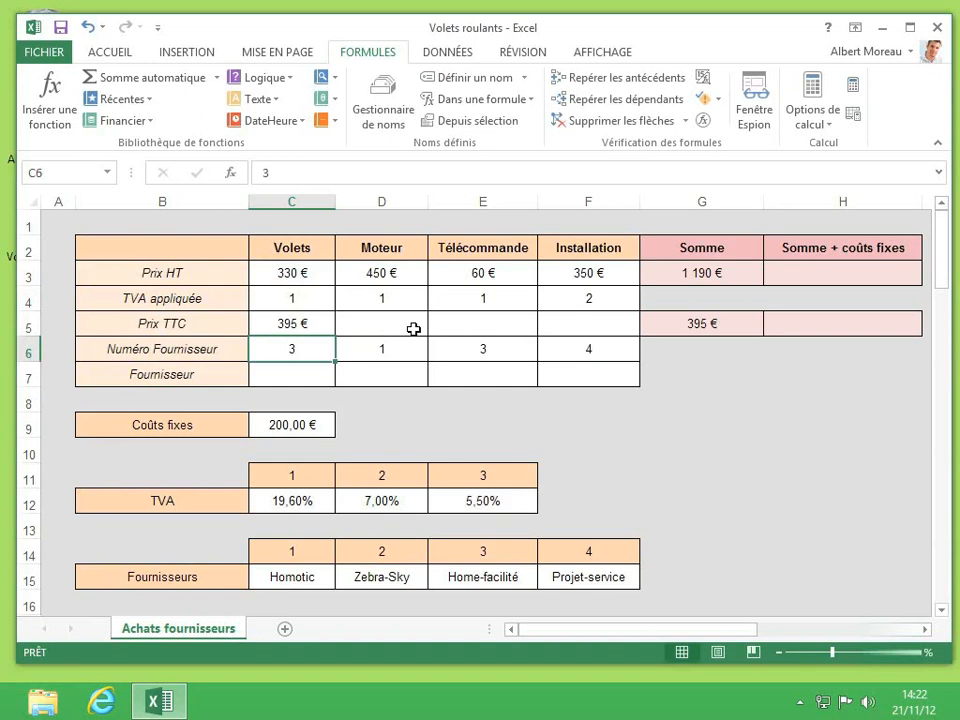
pyautogui.click(314, 323)
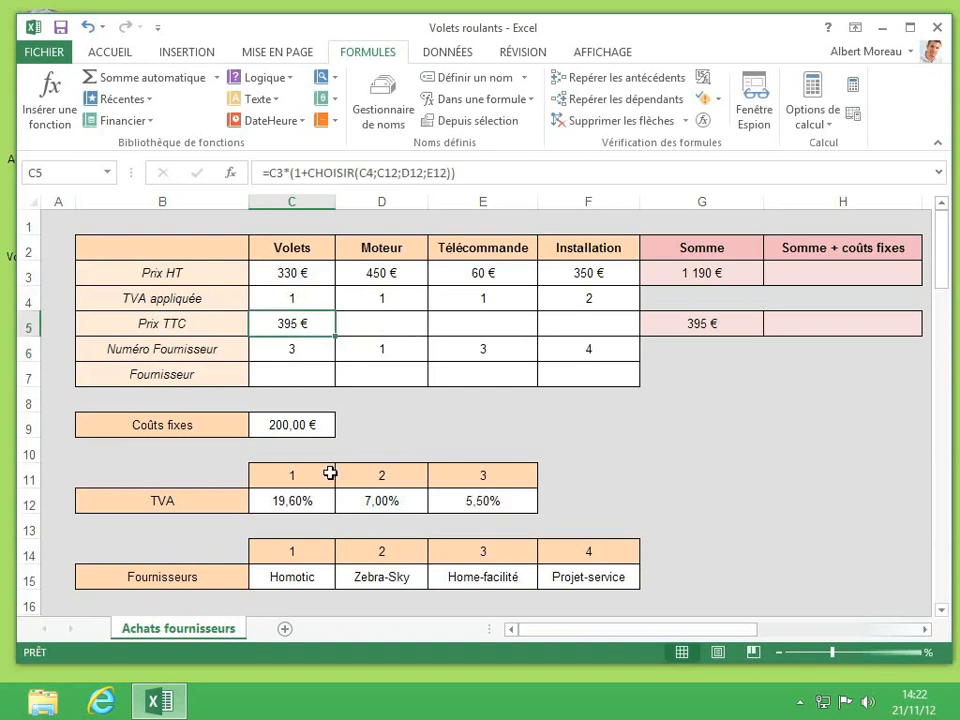
# Step: Set the applied TVA code for Volets in C4 to 2 to test the formula
pyautogui.click(311, 304)
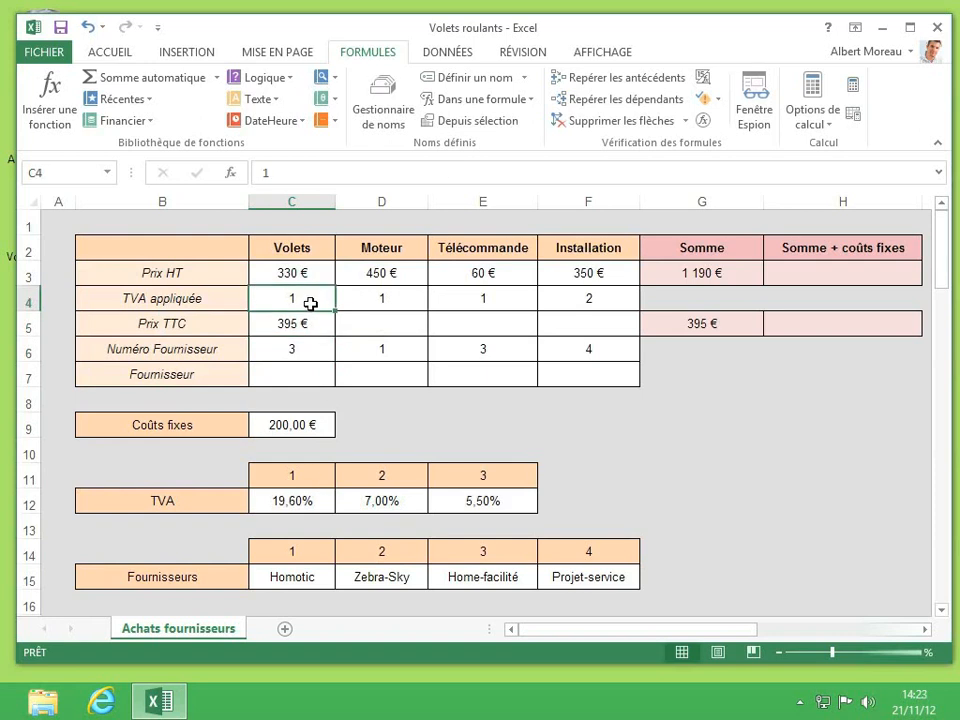
pyautogui.write('2')
pyautogui.press('Return')
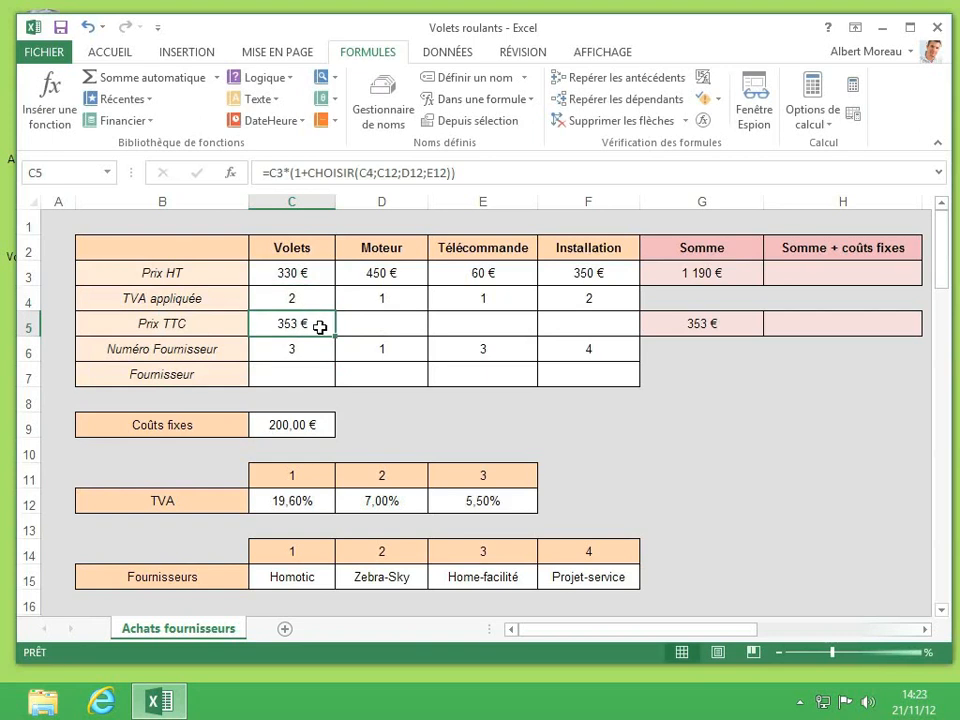
# Step: Restore the applied TVA code for Volets in C4 to 1
pyautogui.click(317, 298)
pyautogui.doubleClick(317, 298)
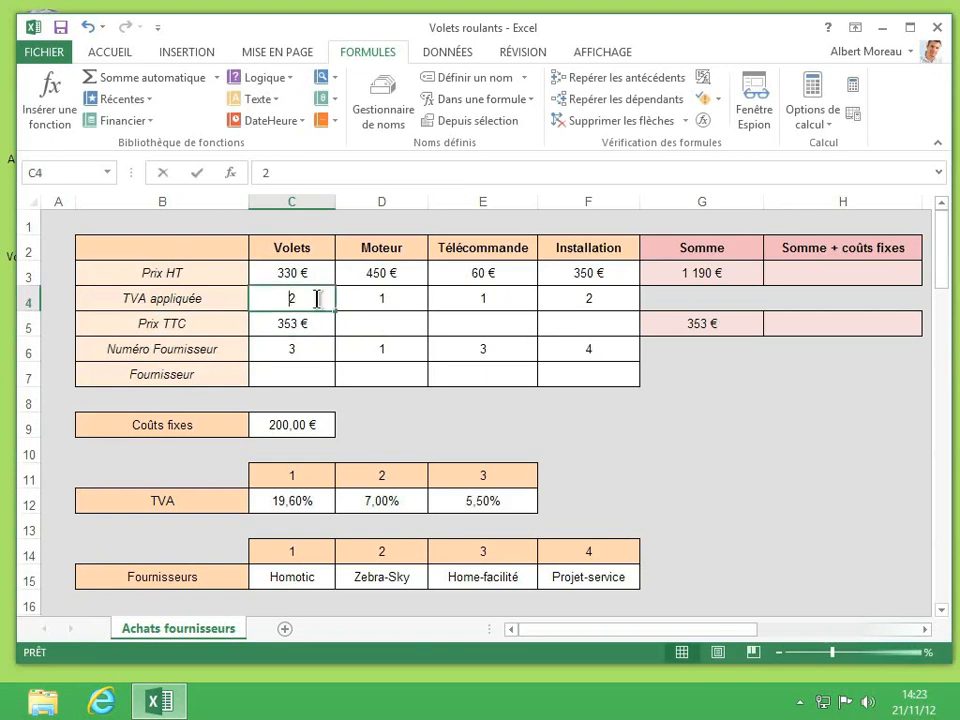
pyautogui.press('BackSpace')
pyautogui.write('1')
pyautogui.press('Return')
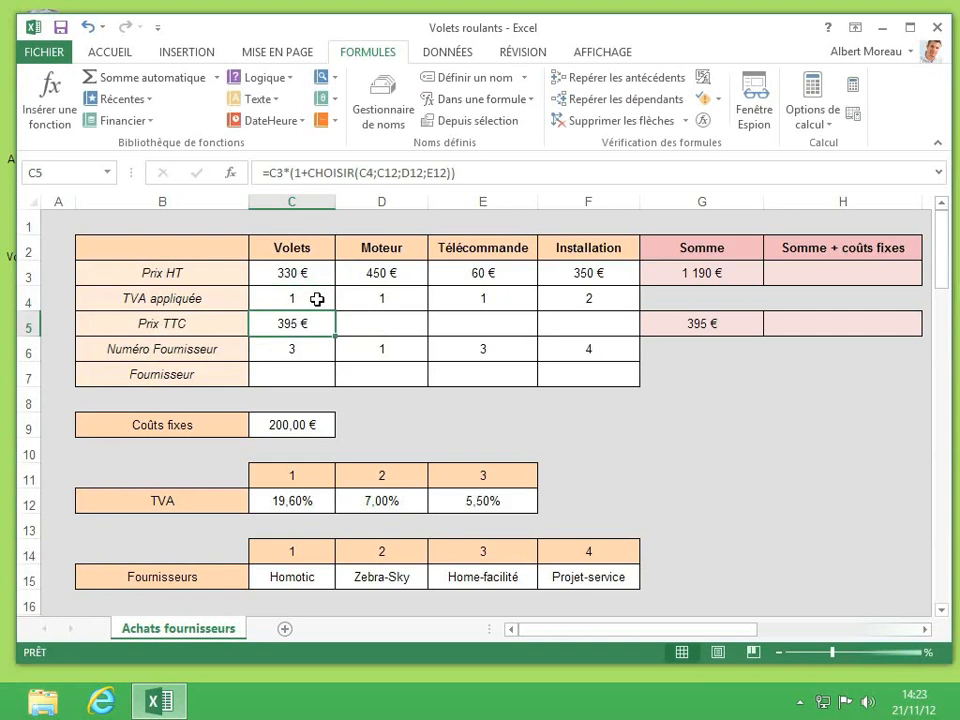
# Step: Set the first TVA rate in C12 to 25% to test the price calculation
pyautogui.click(296, 500)
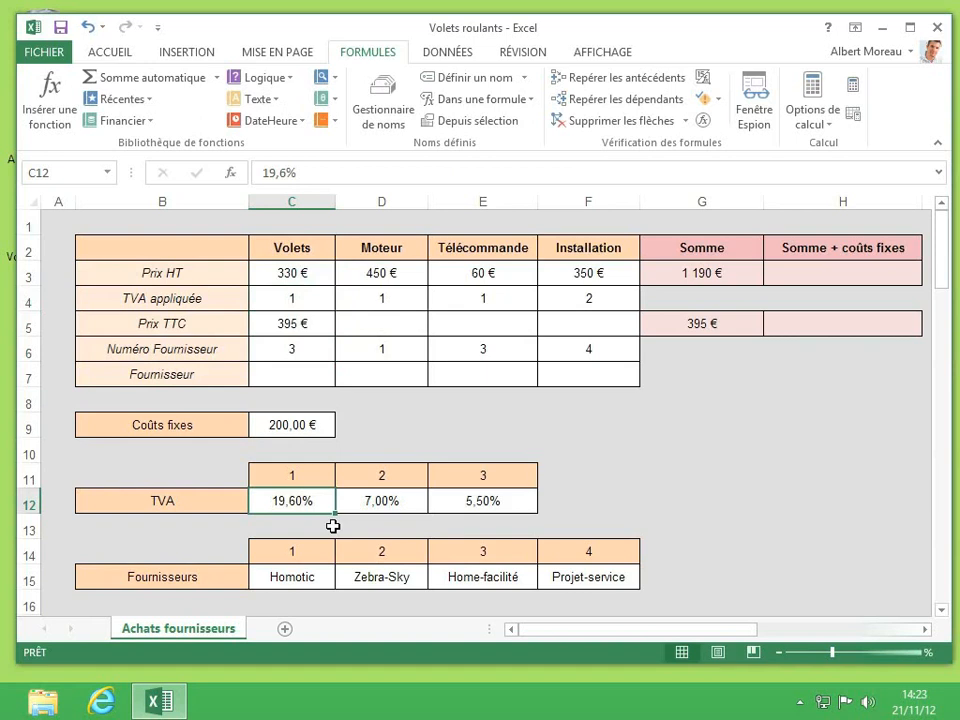
pyautogui.write('25')
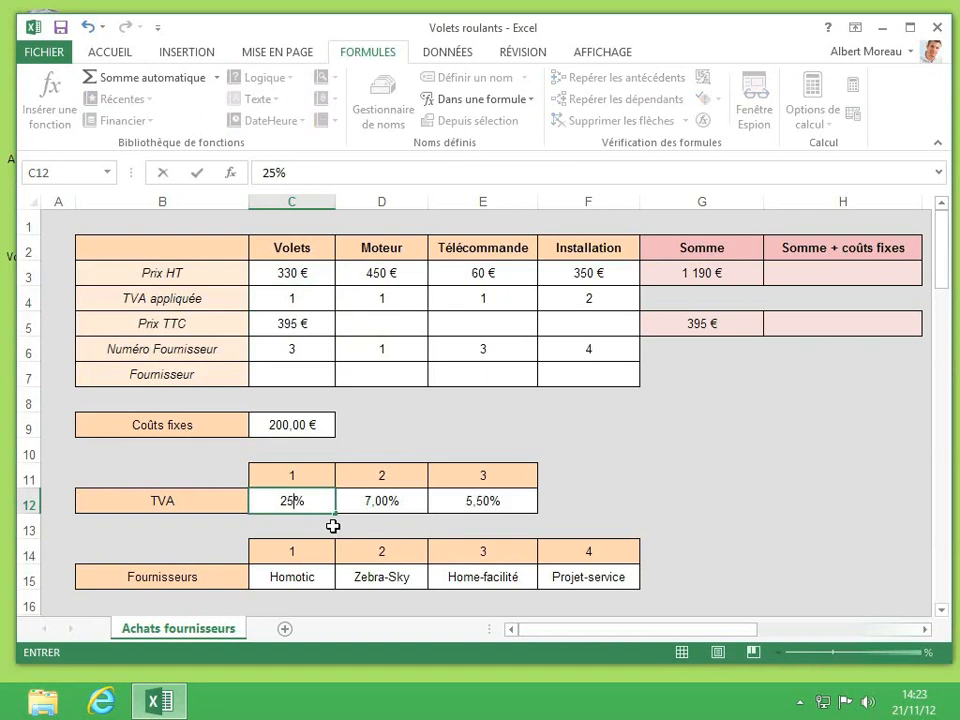
pyautogui.press('Return')
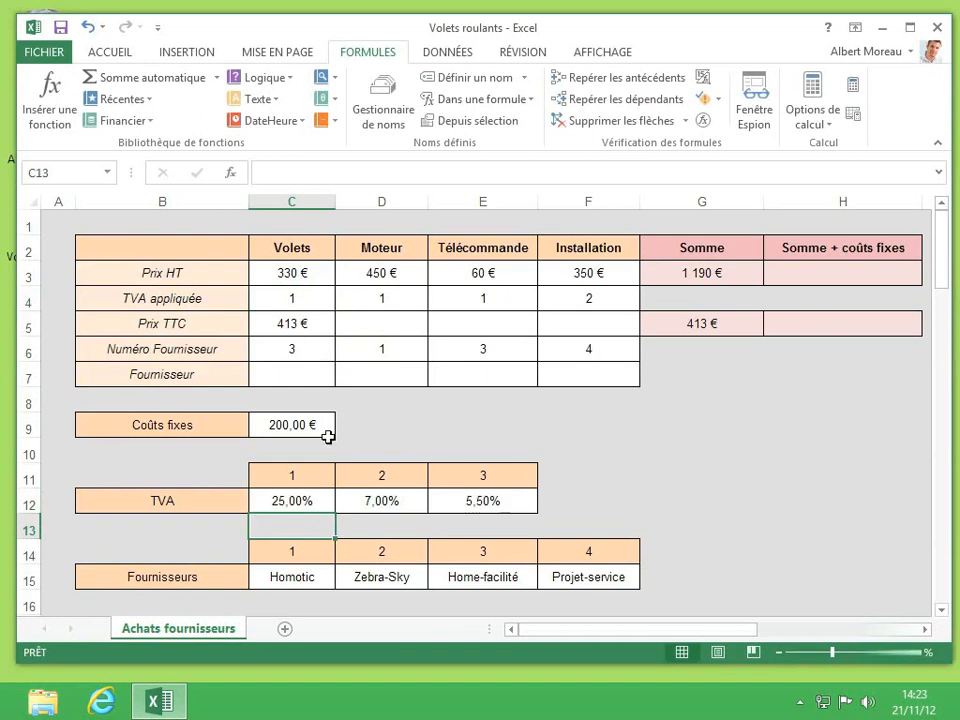
# Step: Restore the first TVA rate in C12 to 19,6%
pyautogui.click(317, 501)
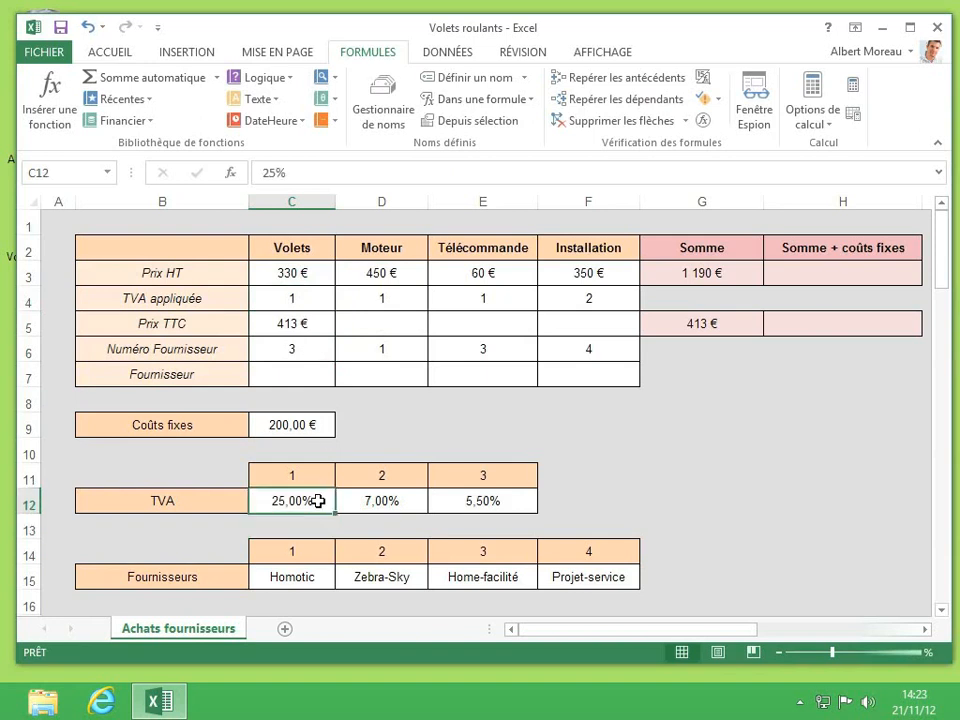
pyautogui.write('19,6')
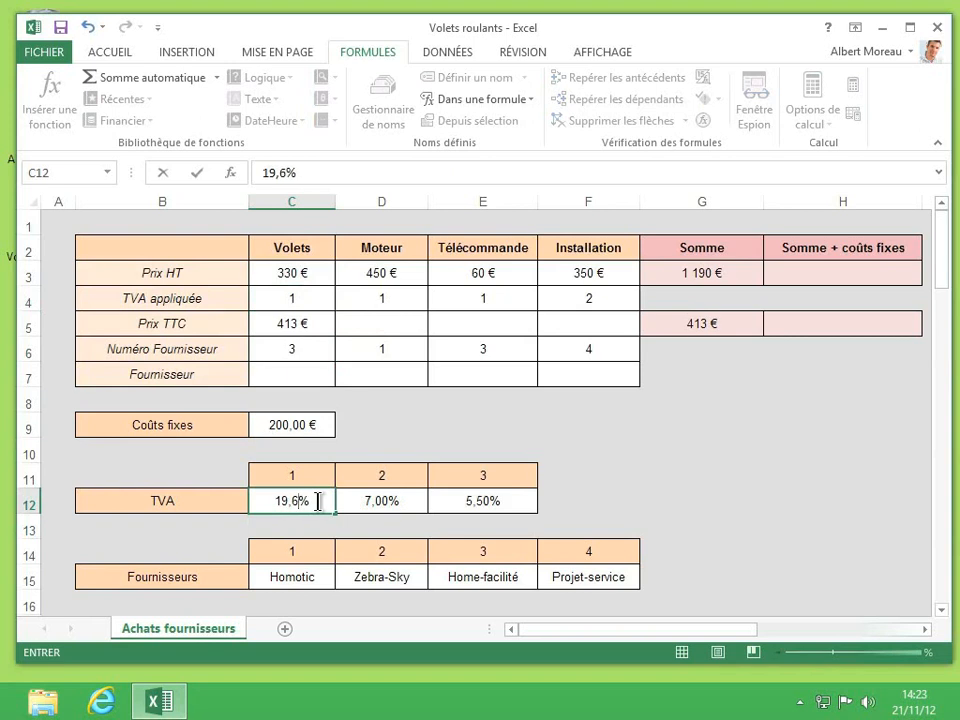
pyautogui.press('Return')
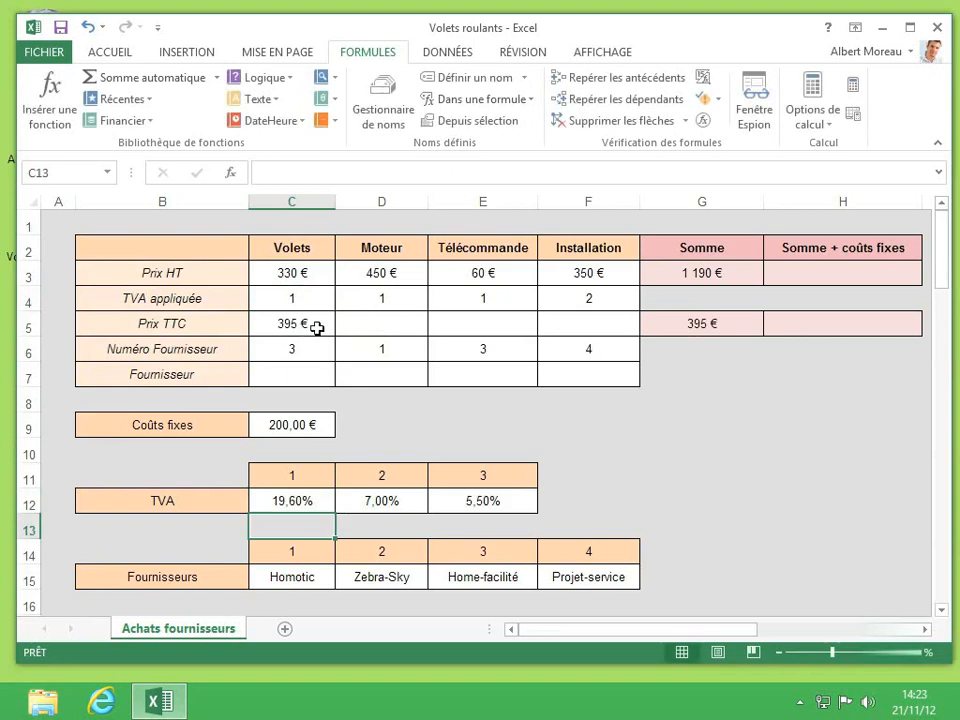
# Step: Lock the columns of the three TVA rate references in the C5 formula as $C12, $D12 and $E12
pyautogui.click(317, 328)
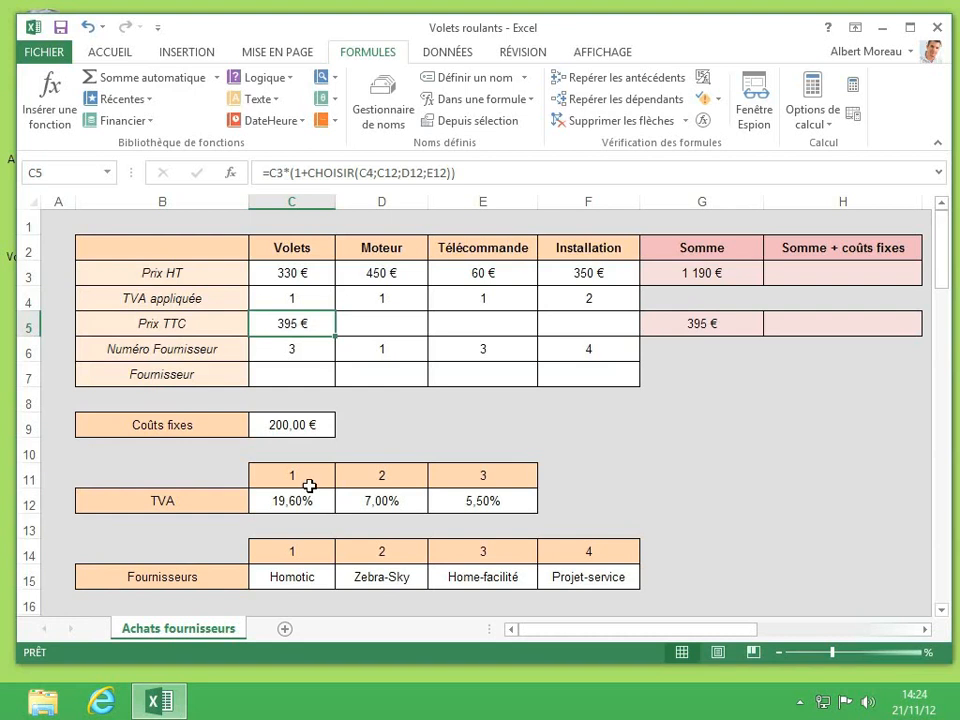
pyautogui.click(357, 180)
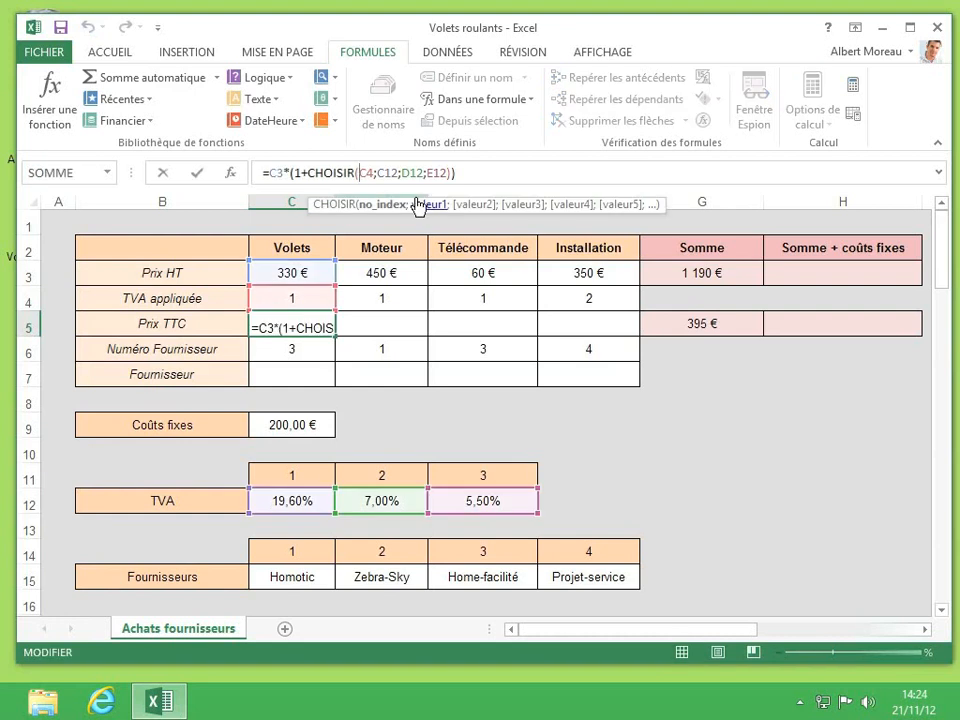
pyautogui.write('$')
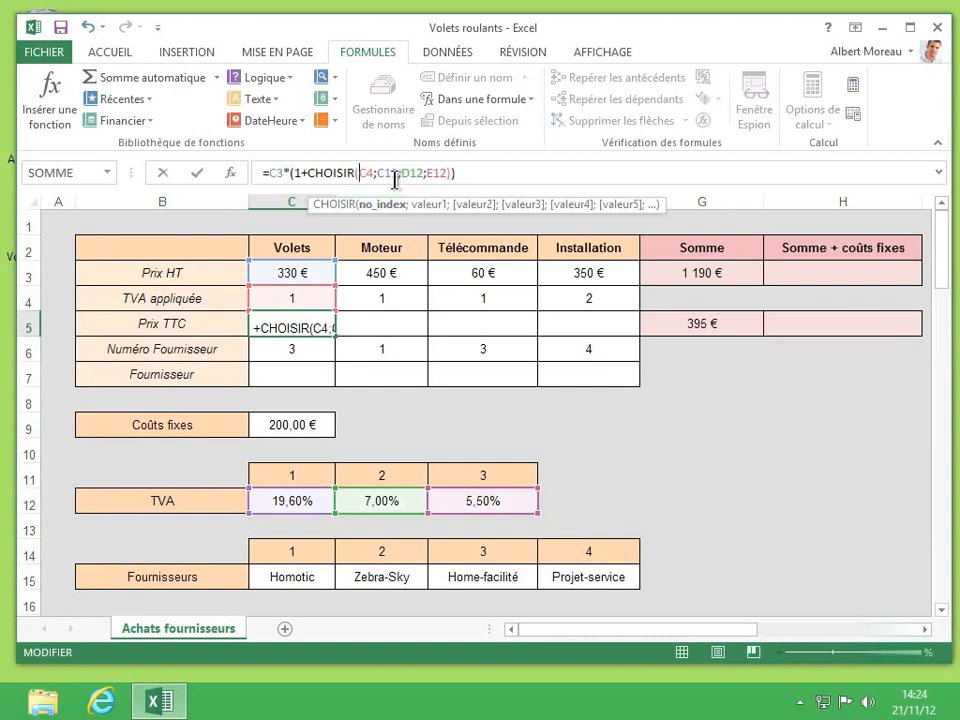
pyautogui.press('BackSpace')
pyautogui.click(378, 176)
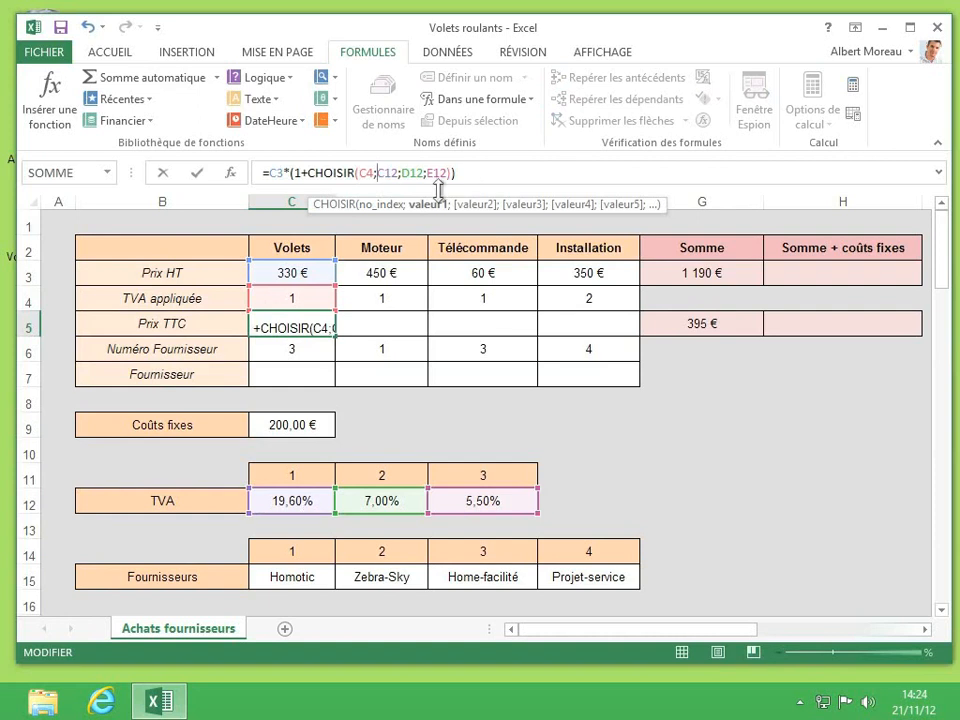
pyautogui.write('$')
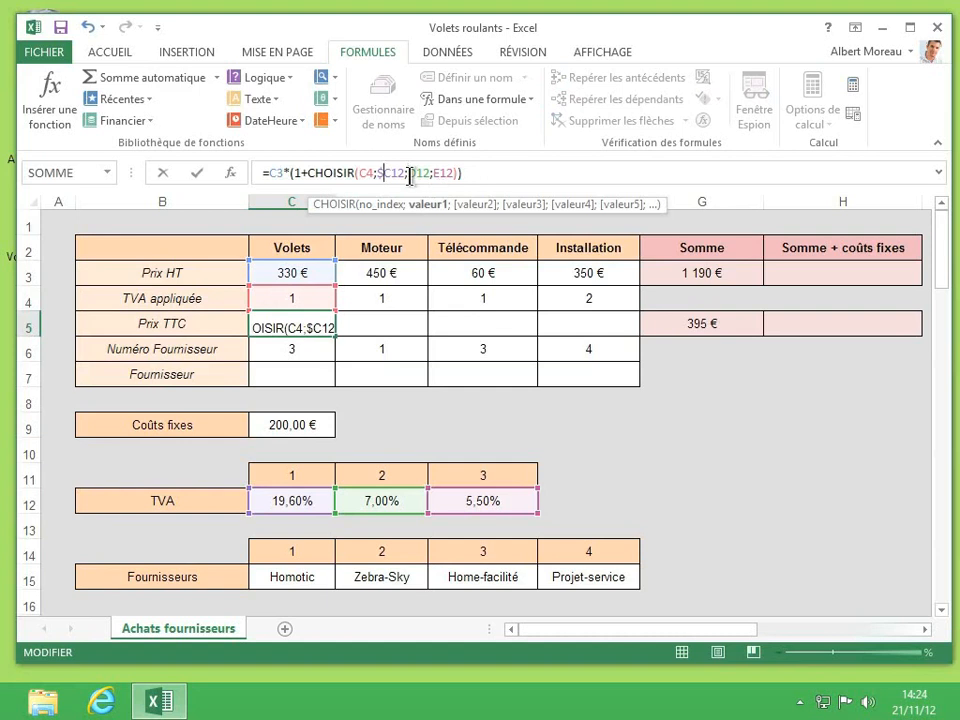
pyautogui.click(409, 175)
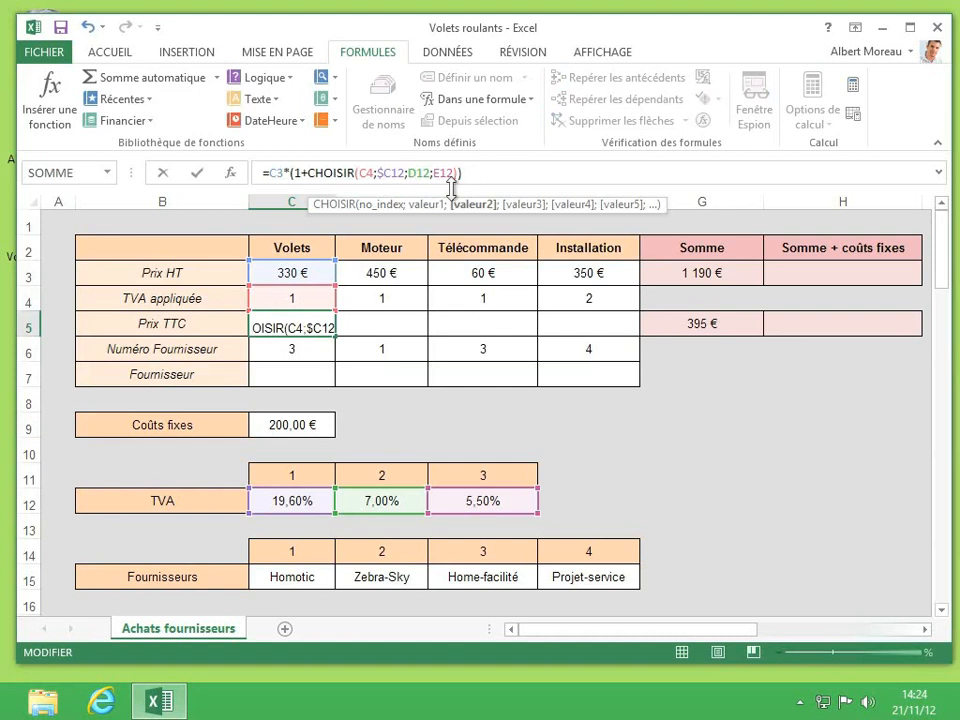
pyautogui.write('$')
pyautogui.click(441, 173)
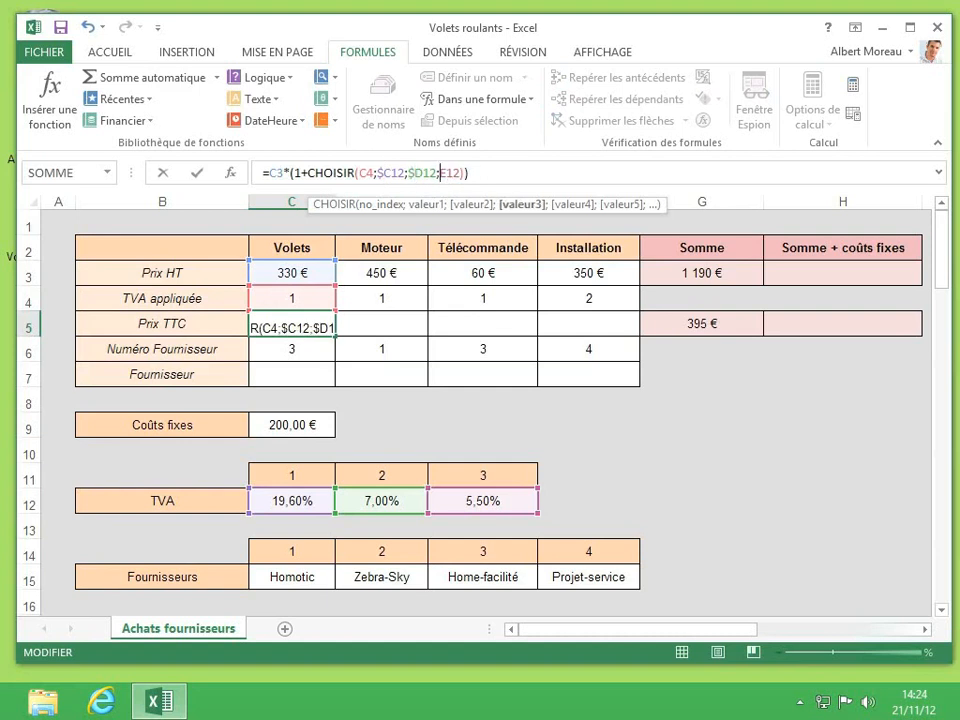
pyautogui.write('$')
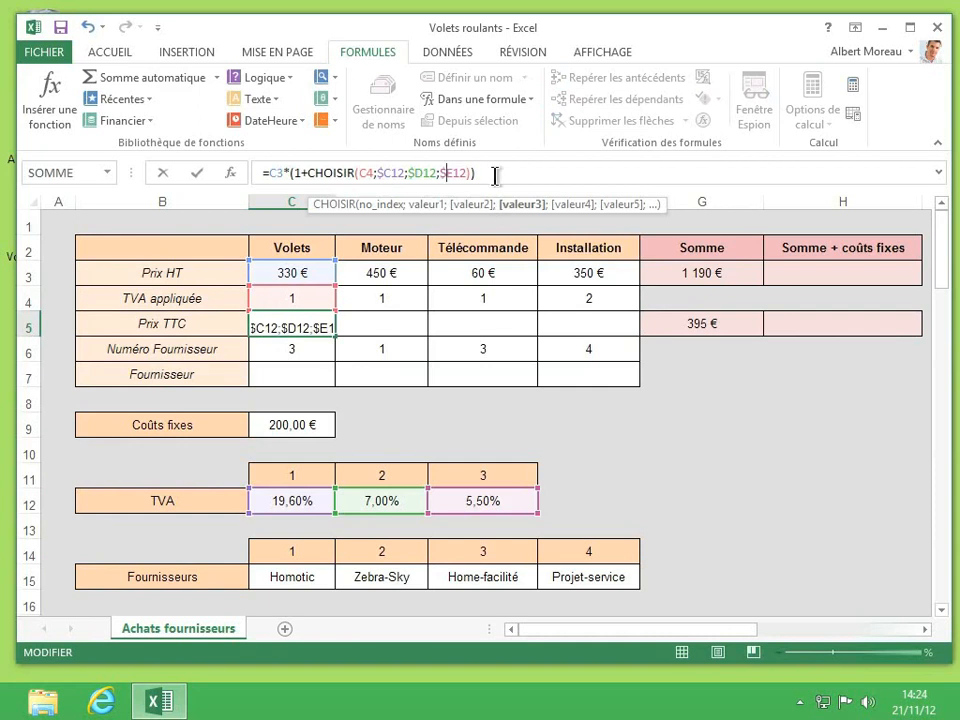
pyautogui.click(494, 175)
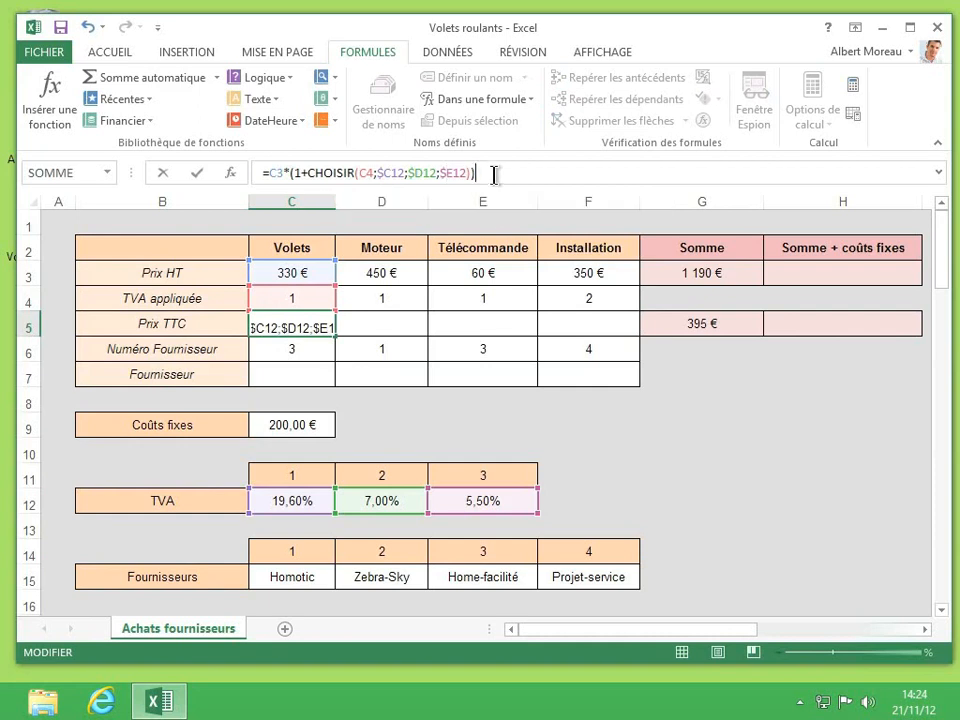
pyautogui.press('Return')
# Step: Fill the Prix TTC formula from C5 across to F5 and inspect the copied formula in F5
pyautogui.click(319, 328)
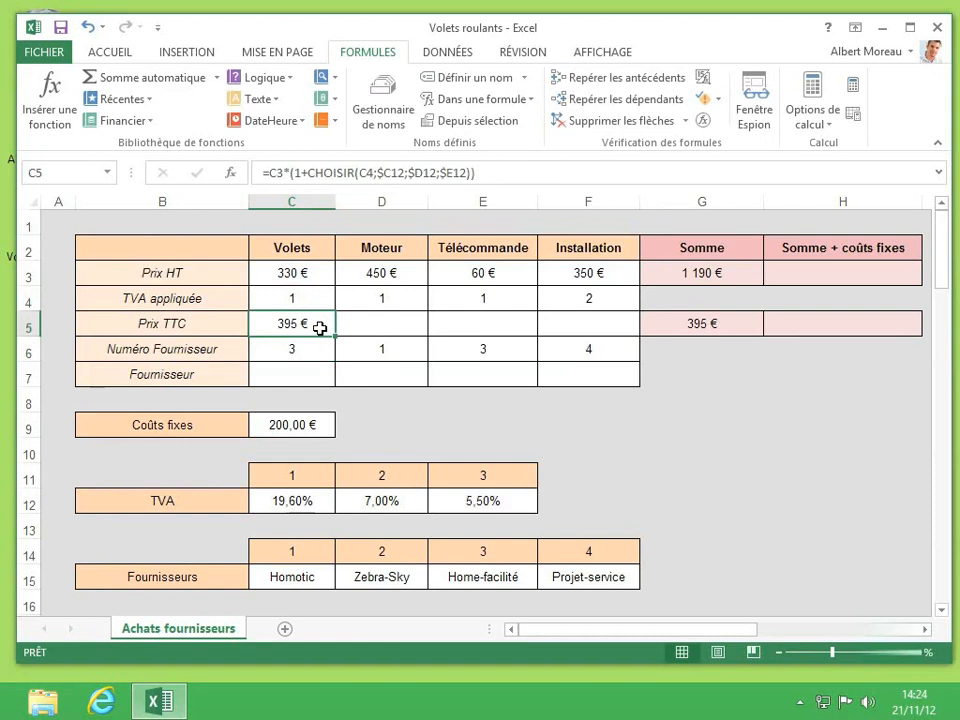
pyautogui.moveTo(336, 336); pyautogui.dragTo(627, 336)
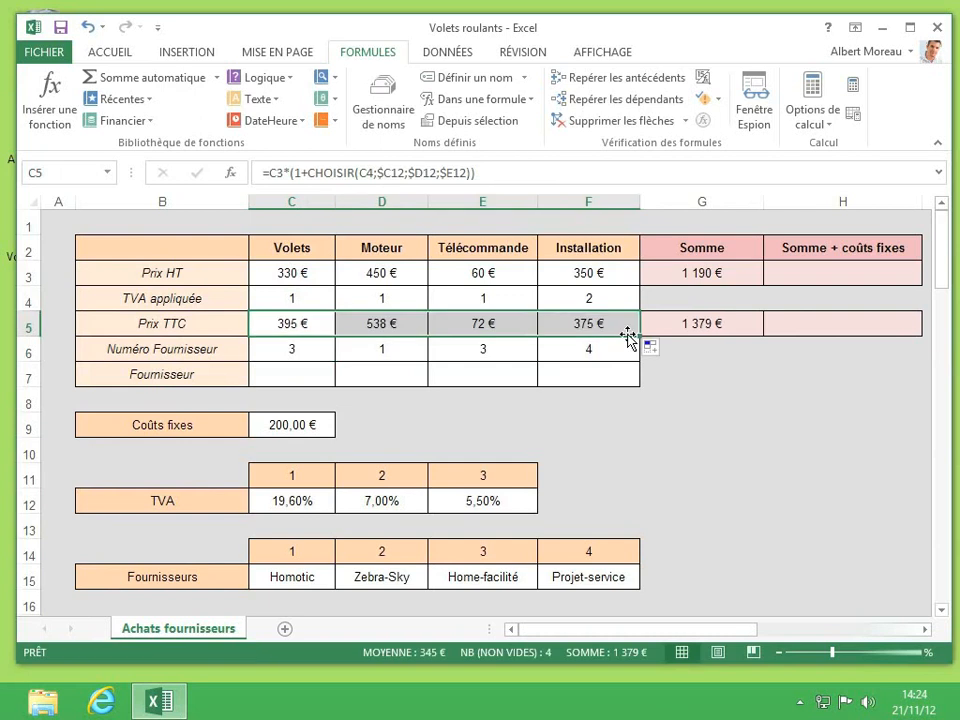
pyautogui.click(604, 324)
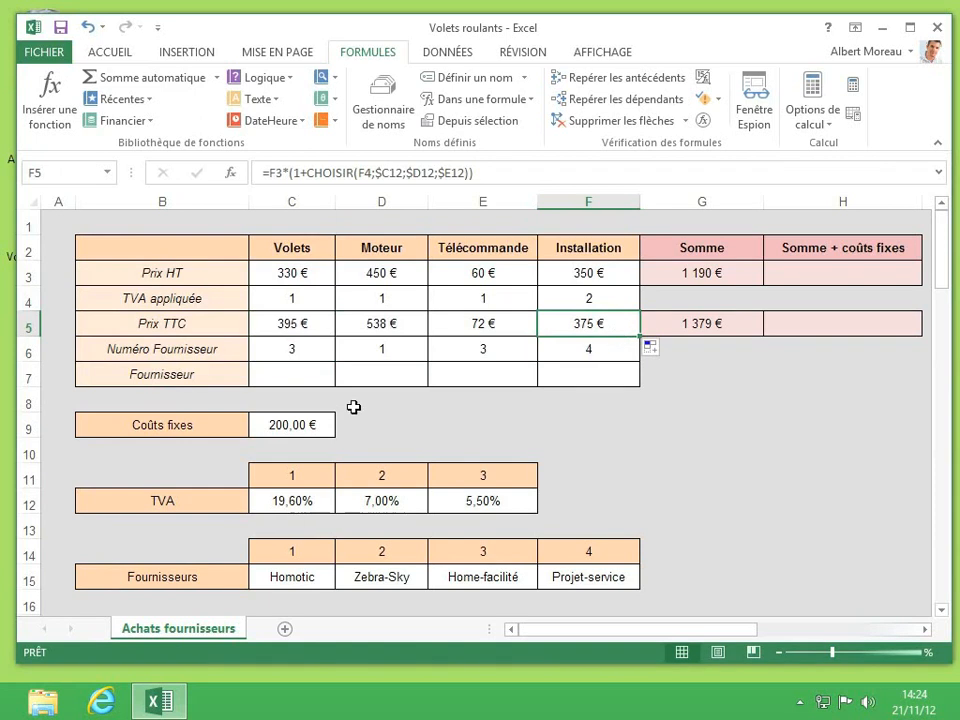
# Step: Define the workbook-level name cf for the fixed costs cell C9 with the name manager
pyautogui.click(307, 424)
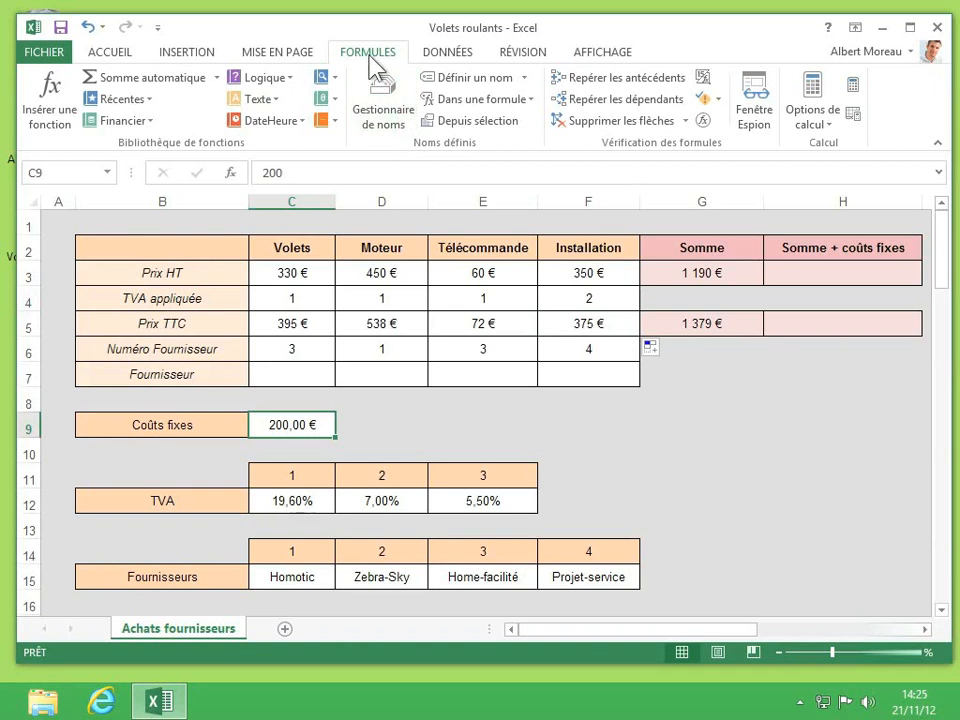
pyautogui.click(397, 110)
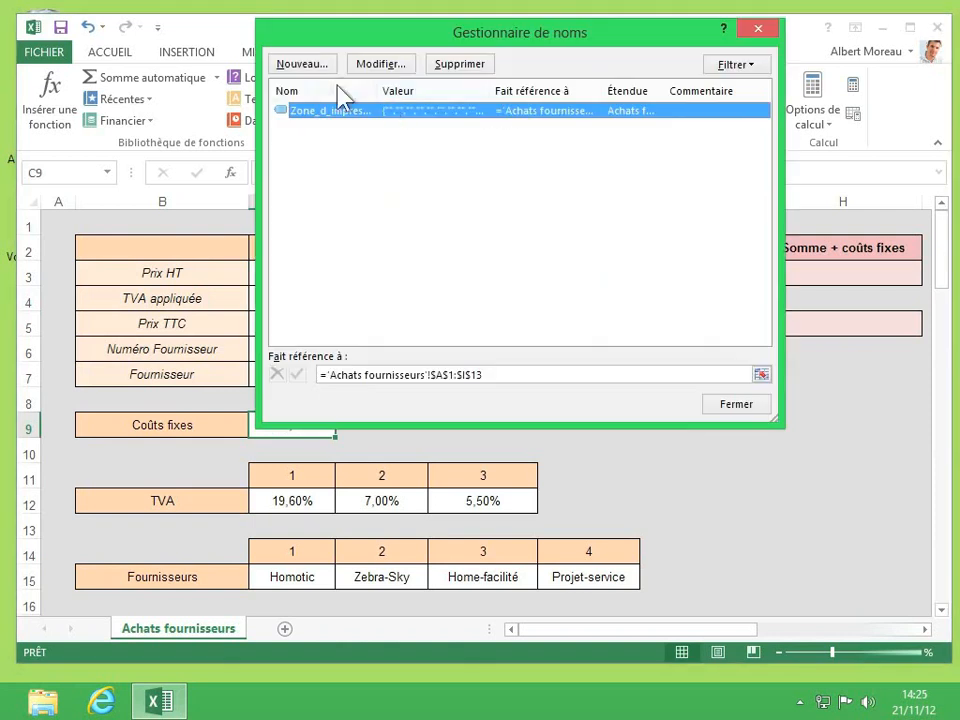
pyautogui.click(302, 65)
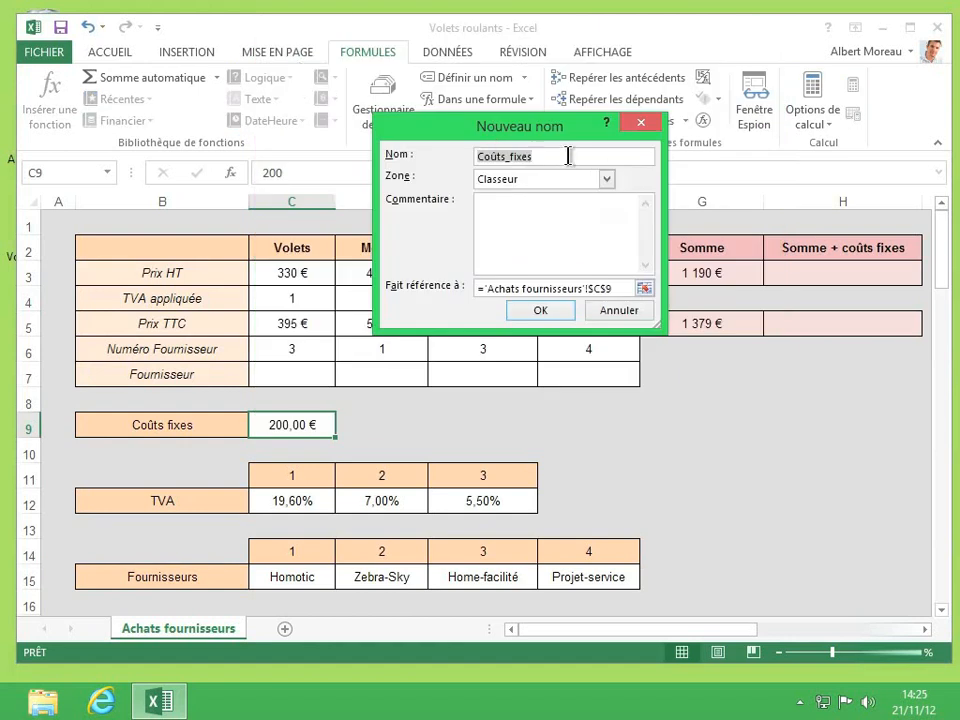
pyautogui.write('cf')
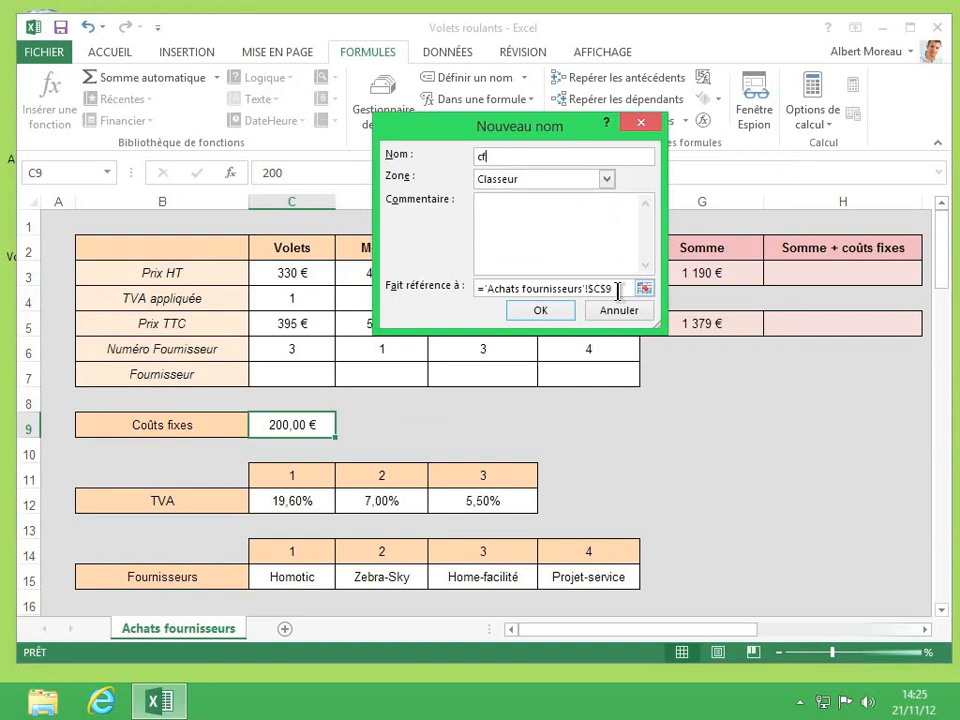
pyautogui.click(540, 311)
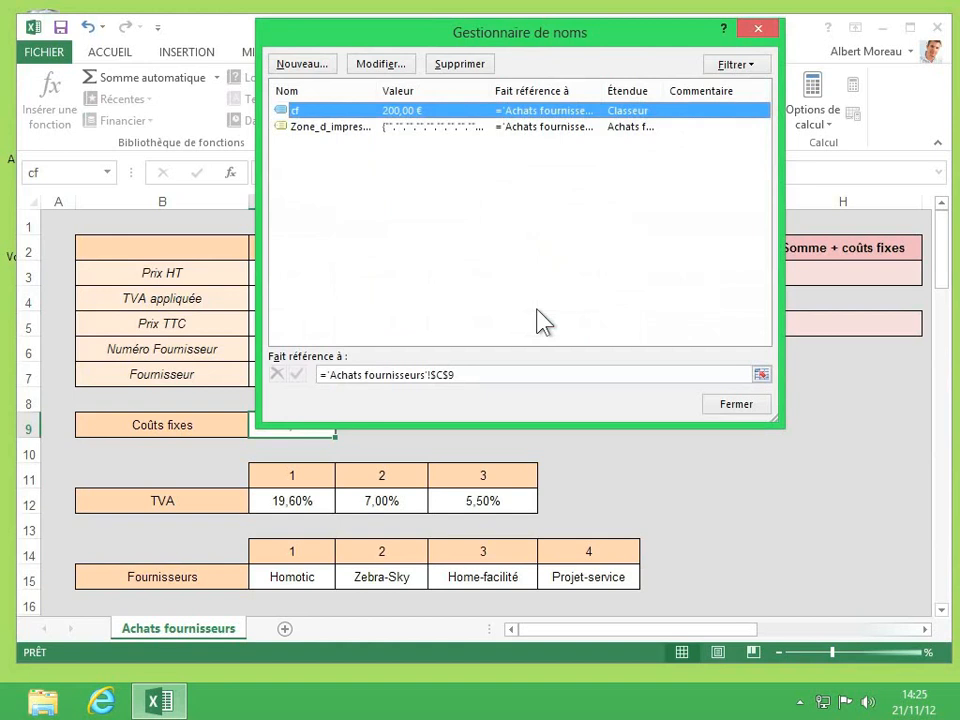
pyautogui.click(730, 408)
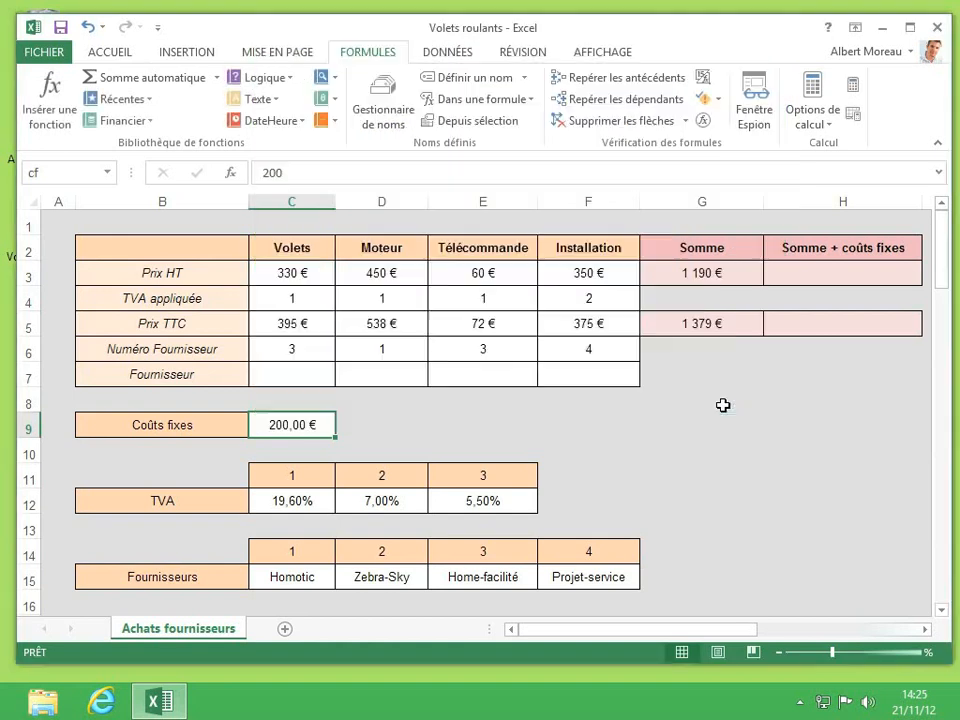
# Step: Enter =G3+cf in H3 to add the fixed costs to the Prix HT sum
pyautogui.click(822, 277)
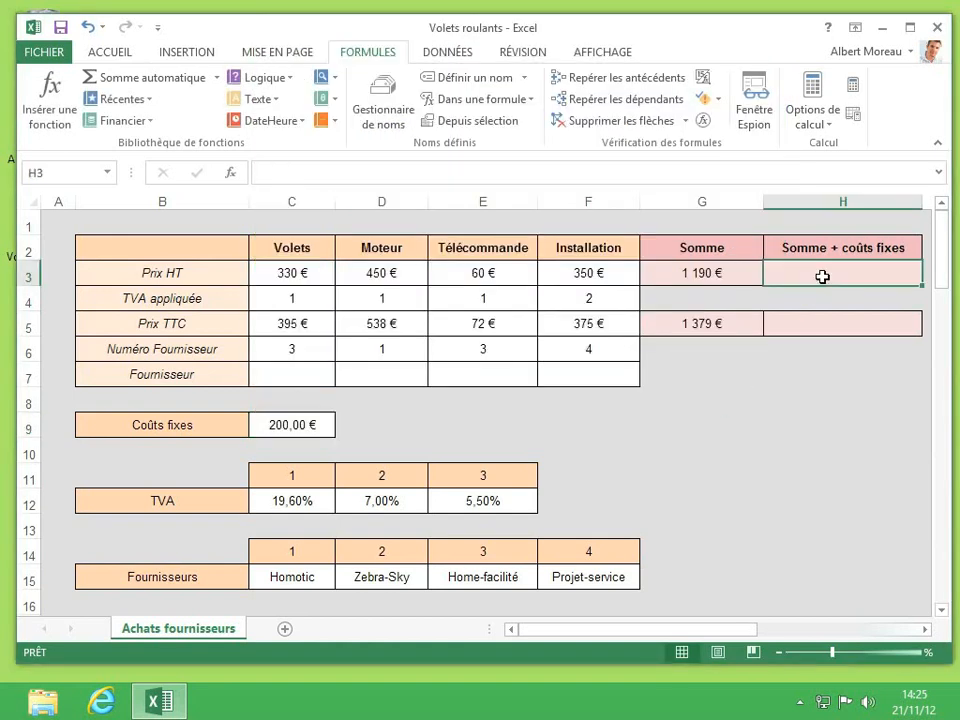
pyautogui.write('=')
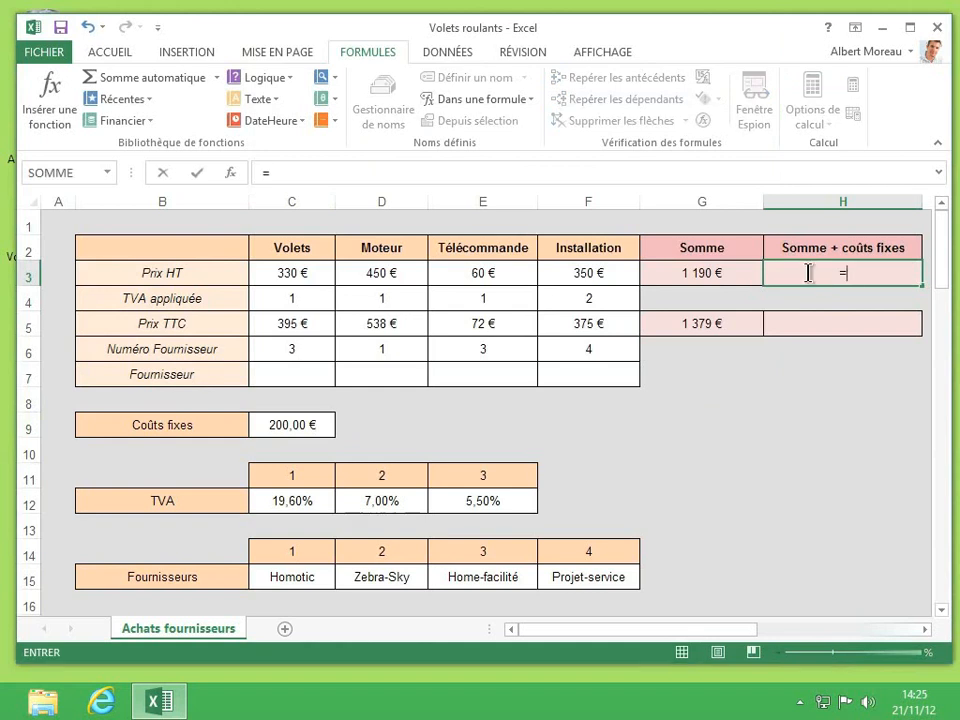
pyautogui.click(729, 272)
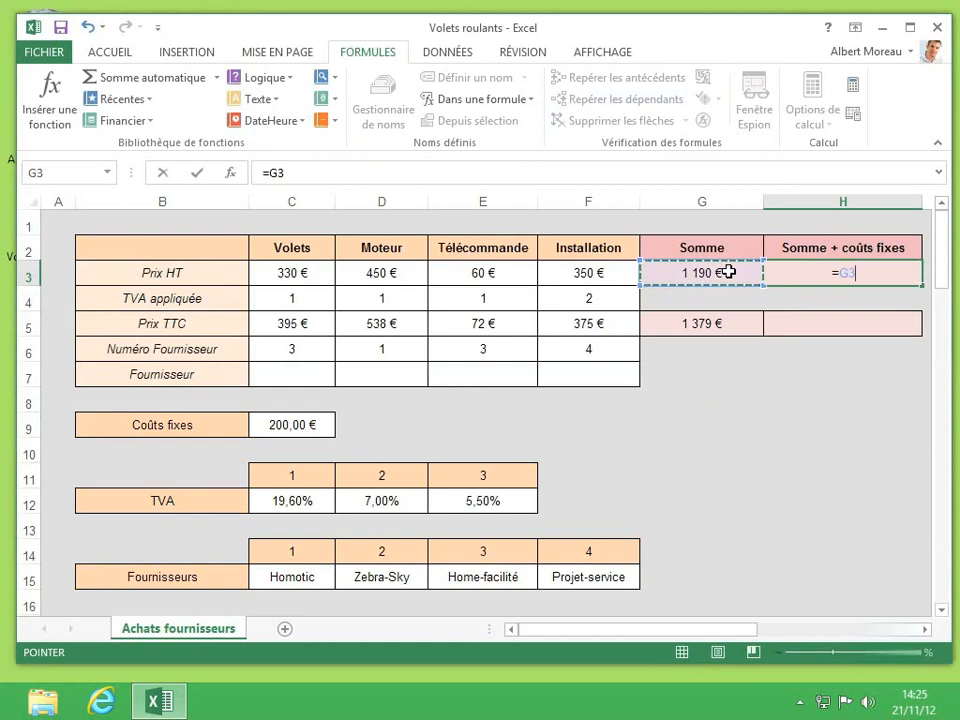
pyautogui.write('+cf')
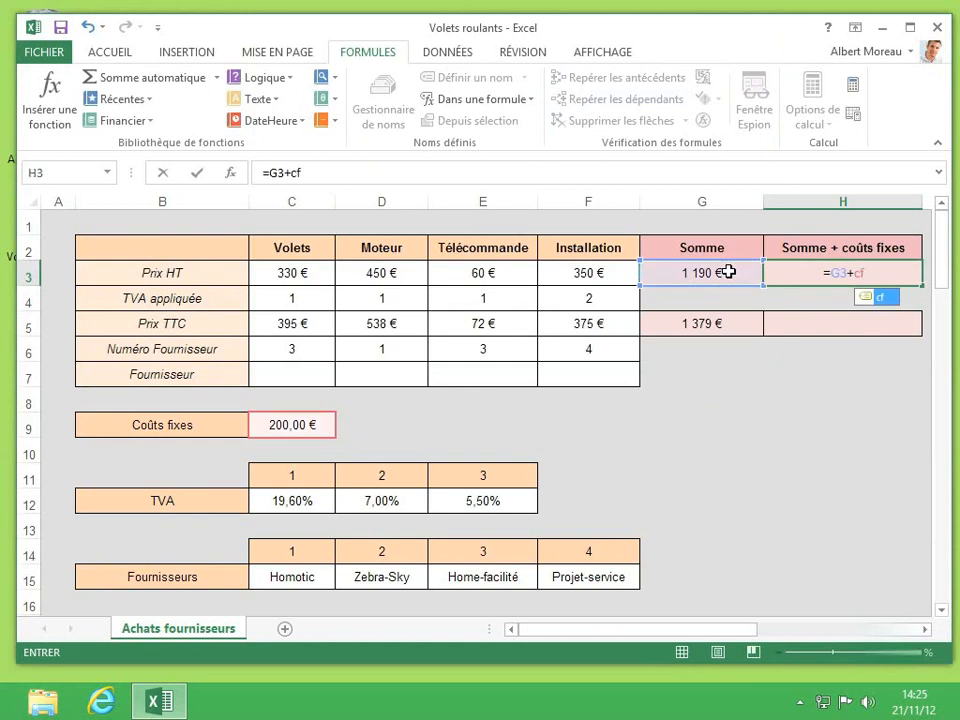
pyautogui.press('Return')
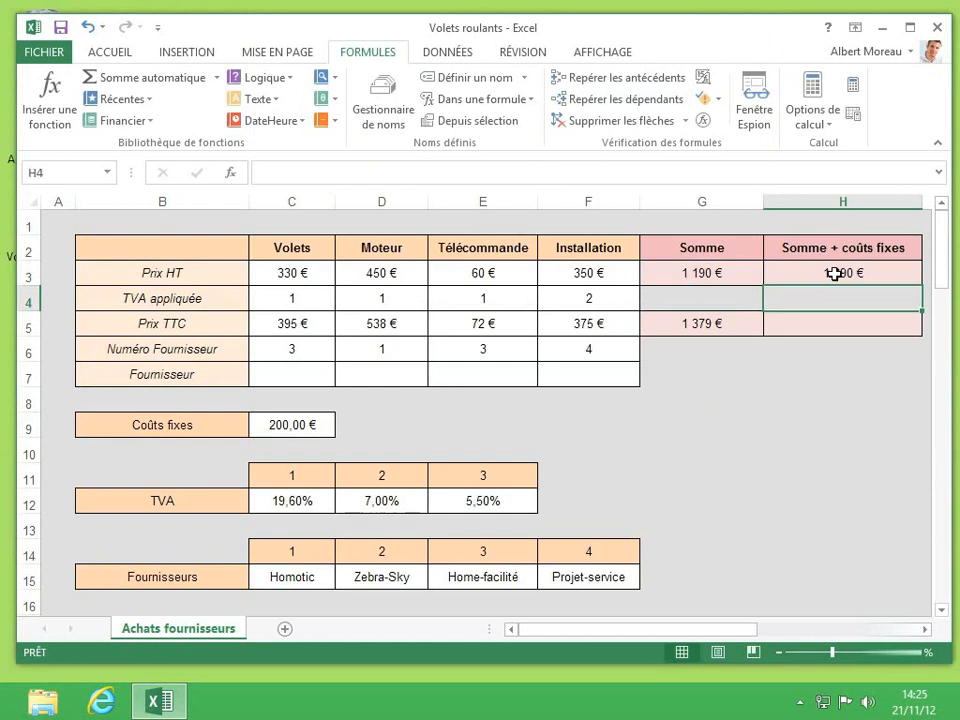
# Step: Enter =G5+cf in H5 to add the fixed costs to the Prix TTC sum
pyautogui.click(833, 323)
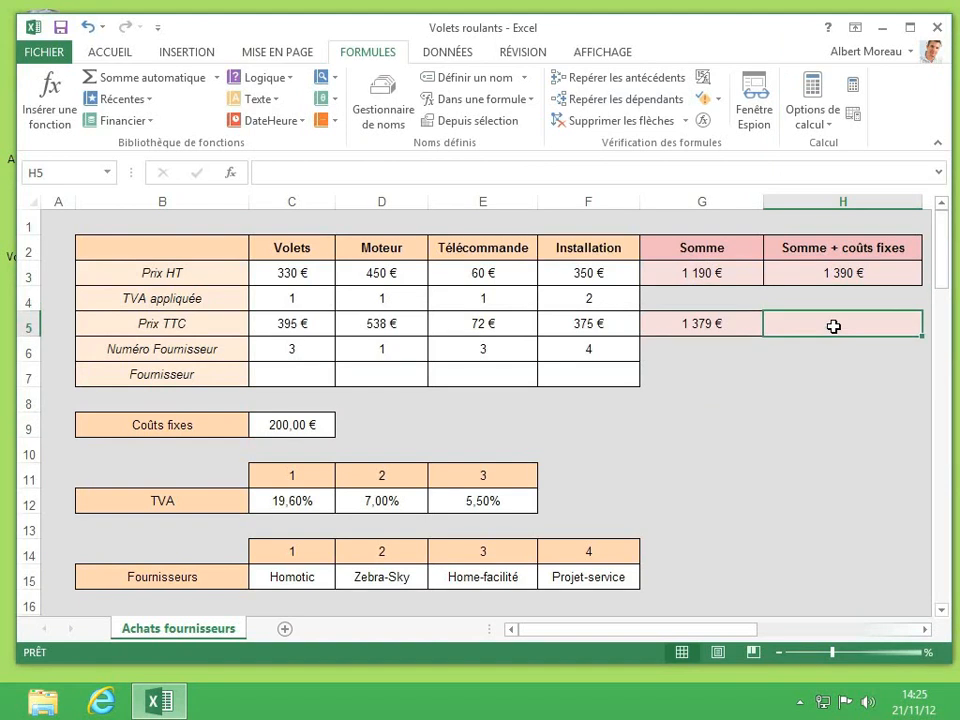
pyautogui.write('=')
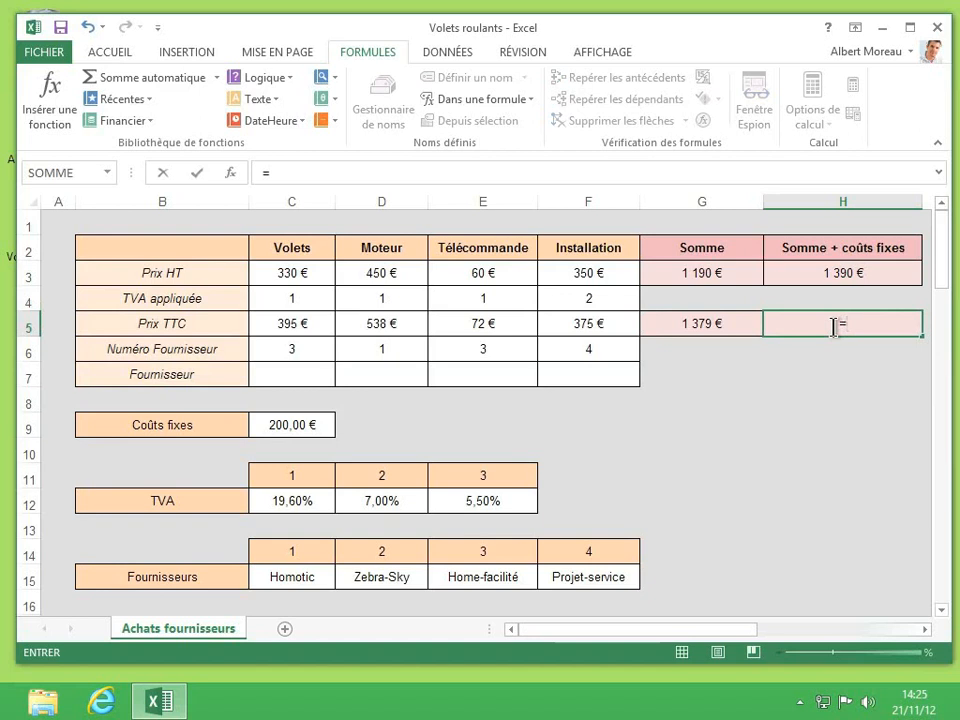
pyautogui.click(704, 324)
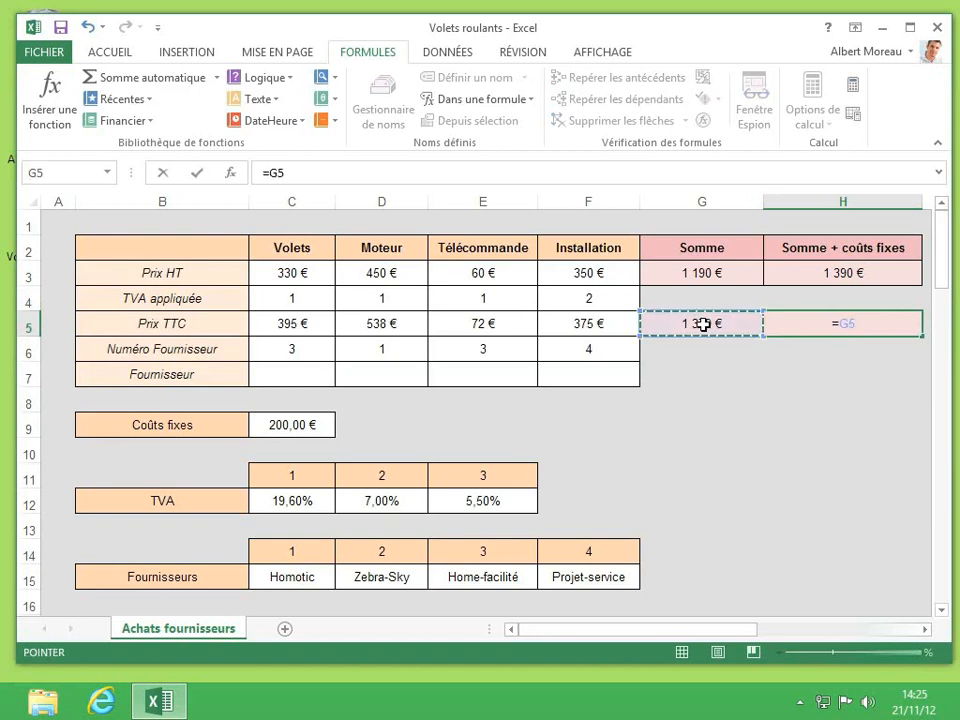
pyautogui.write('+cf')
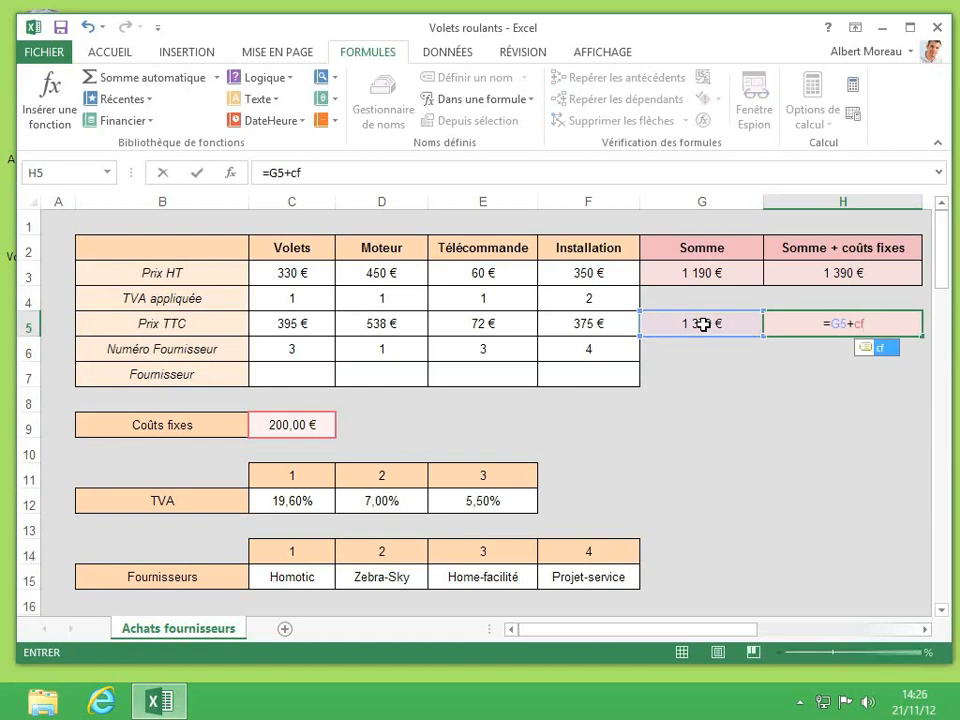
pyautogui.press('Return')
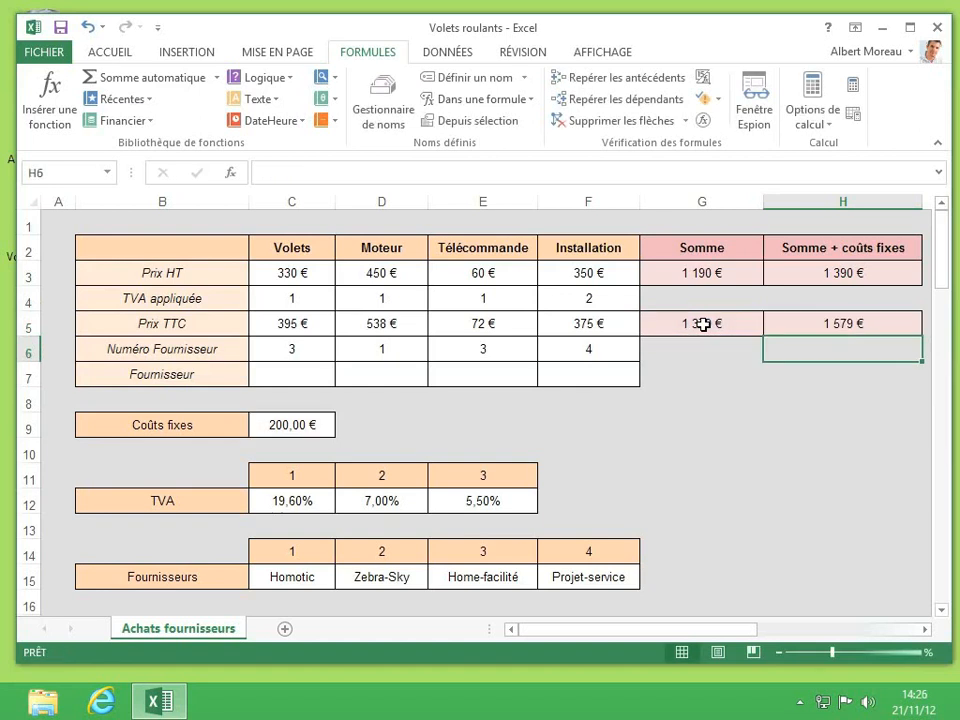
# Step: Set the fixed costs in C9 to 400 to test the totals that use the name cf
pyautogui.click(294, 425)
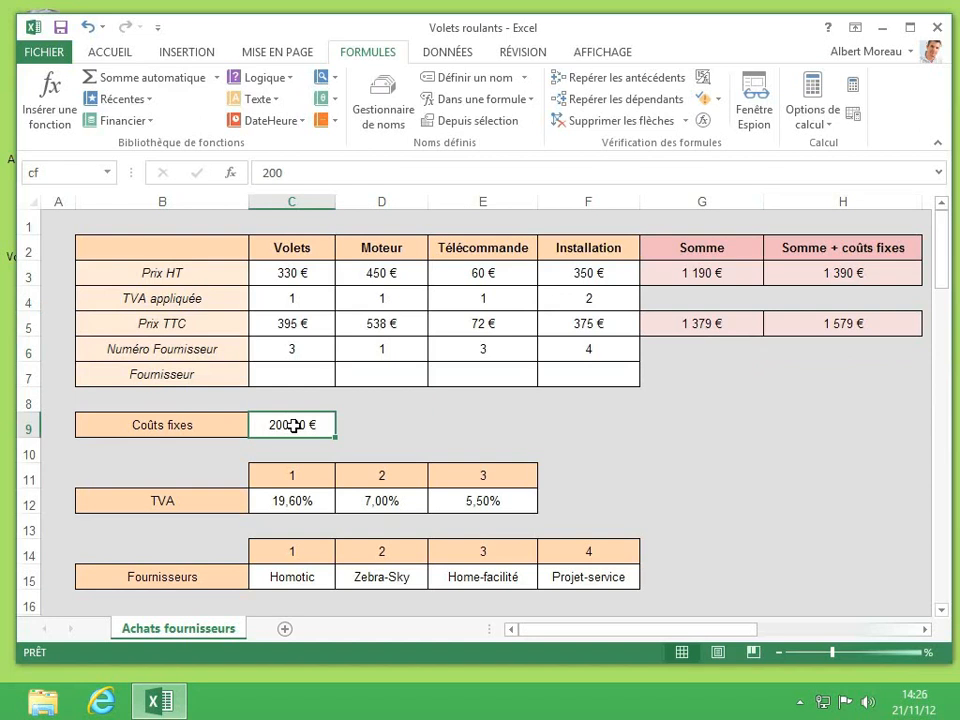
pyautogui.write('400')
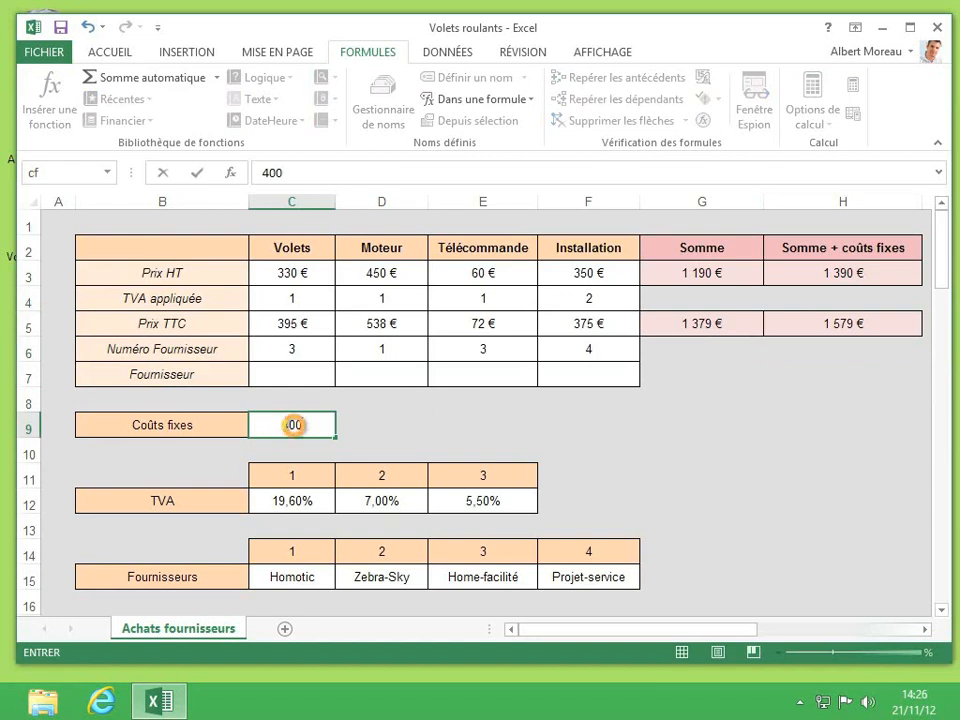
pyautogui.press('Return')
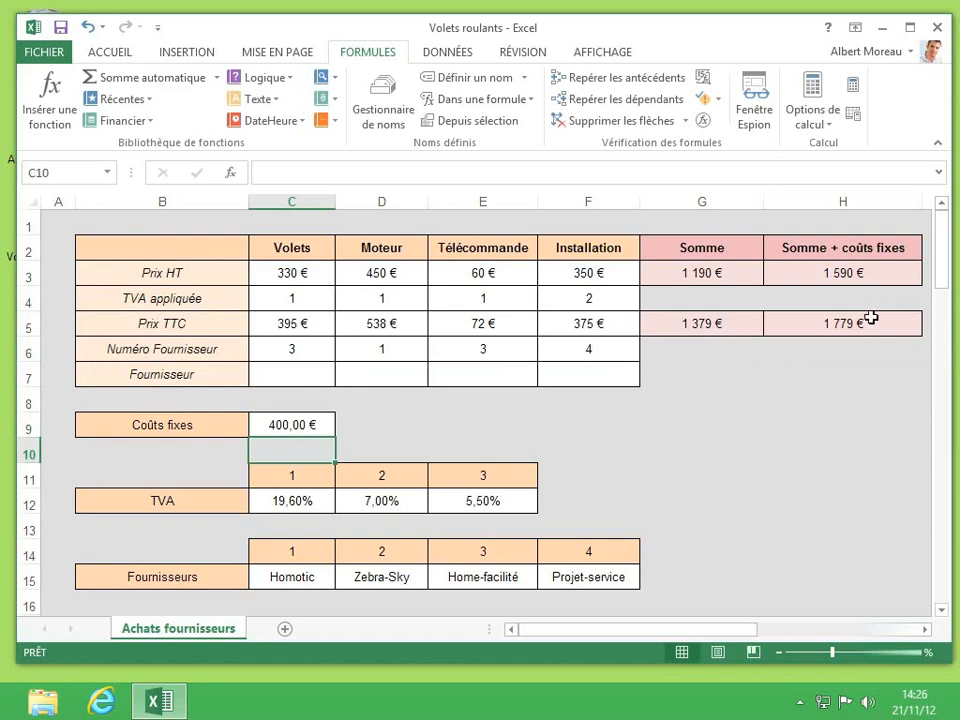
# Step: Enter =INDEX(C15:F15;C6) in C7 to look up the supplier name from the supplier number
pyautogui.click(305, 380)
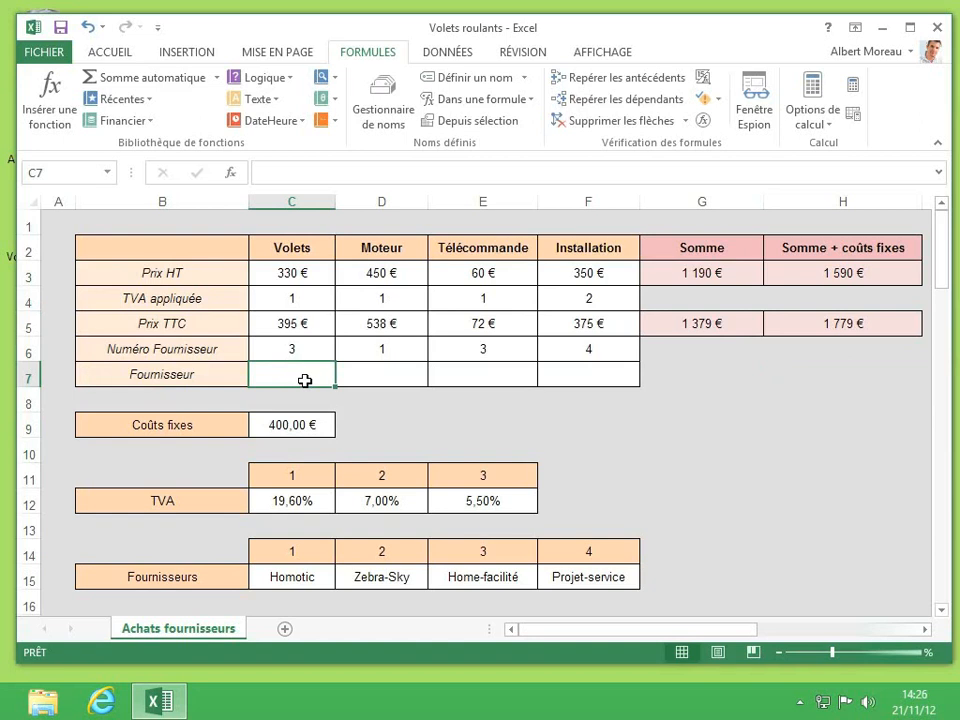
pyautogui.write('=in')
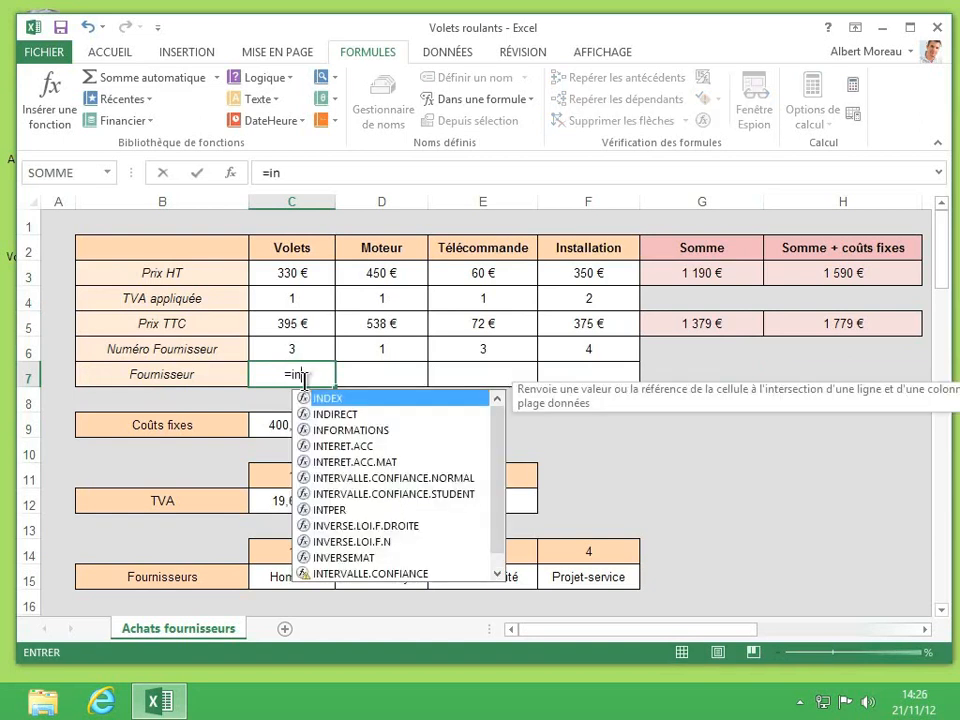
pyautogui.write('dex')
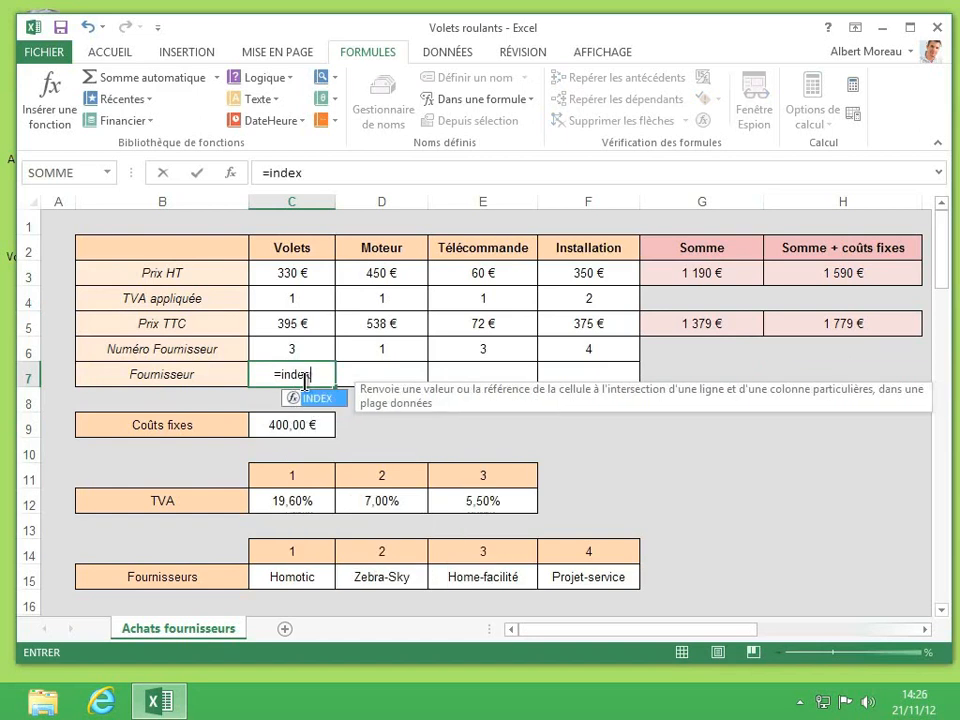
pyautogui.write('(')
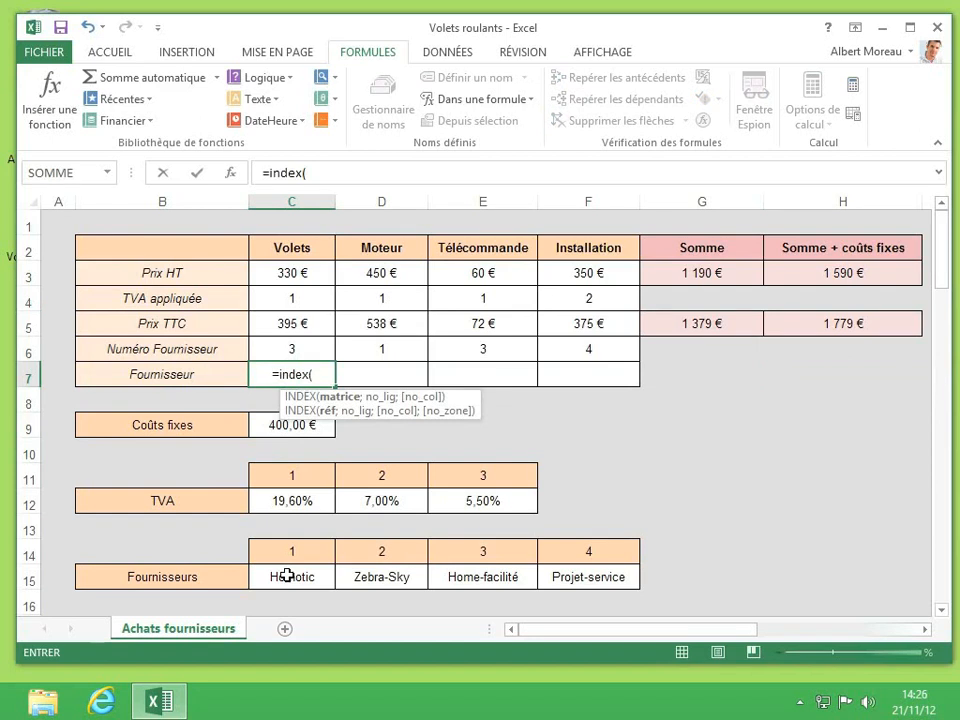
pyautogui.moveTo(287, 576); pyautogui.dragTo(553, 578)
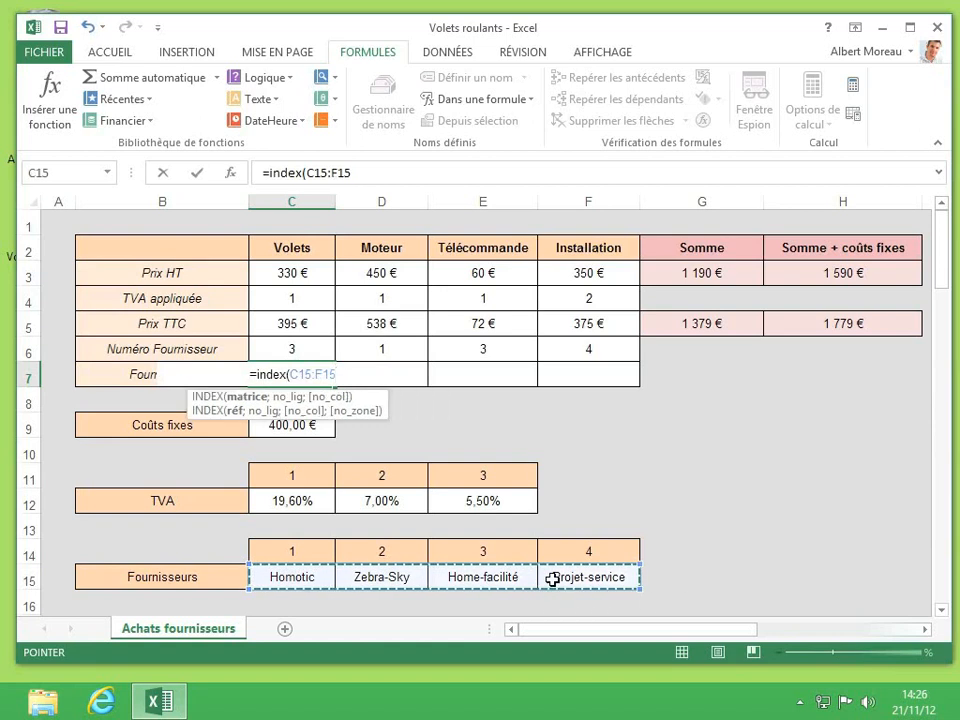
pyautogui.write(';')
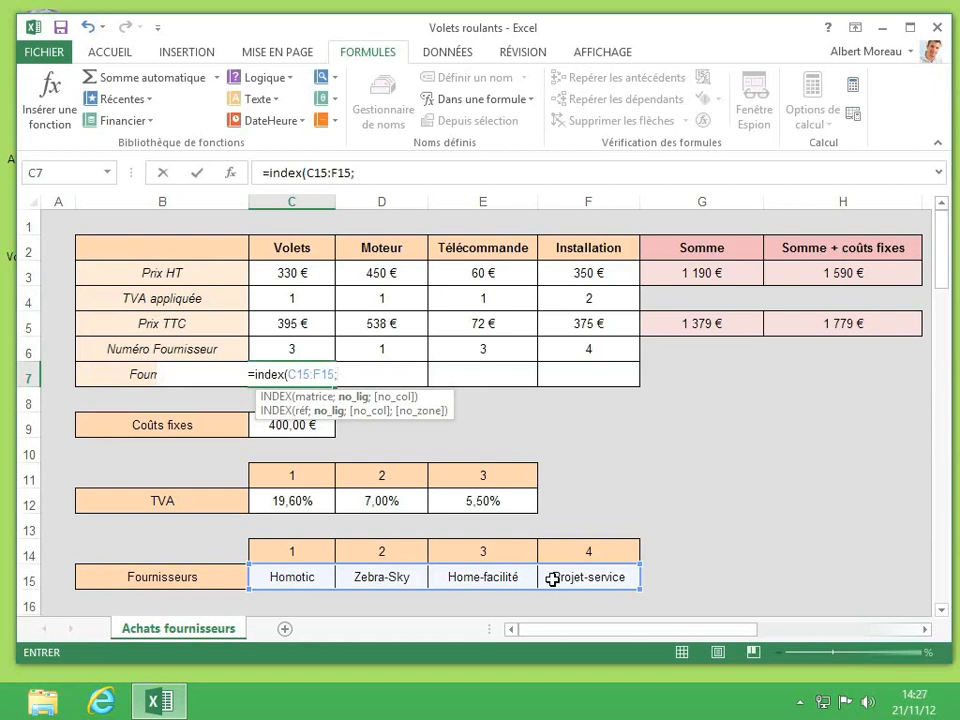
pyautogui.click(310, 347)
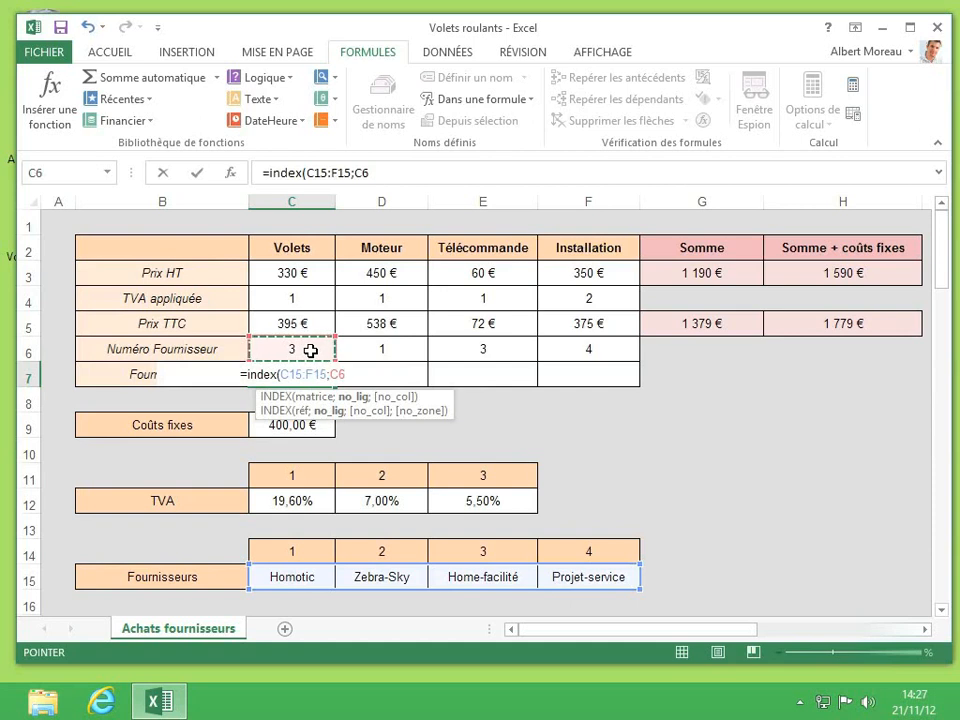
pyautogui.write(')')
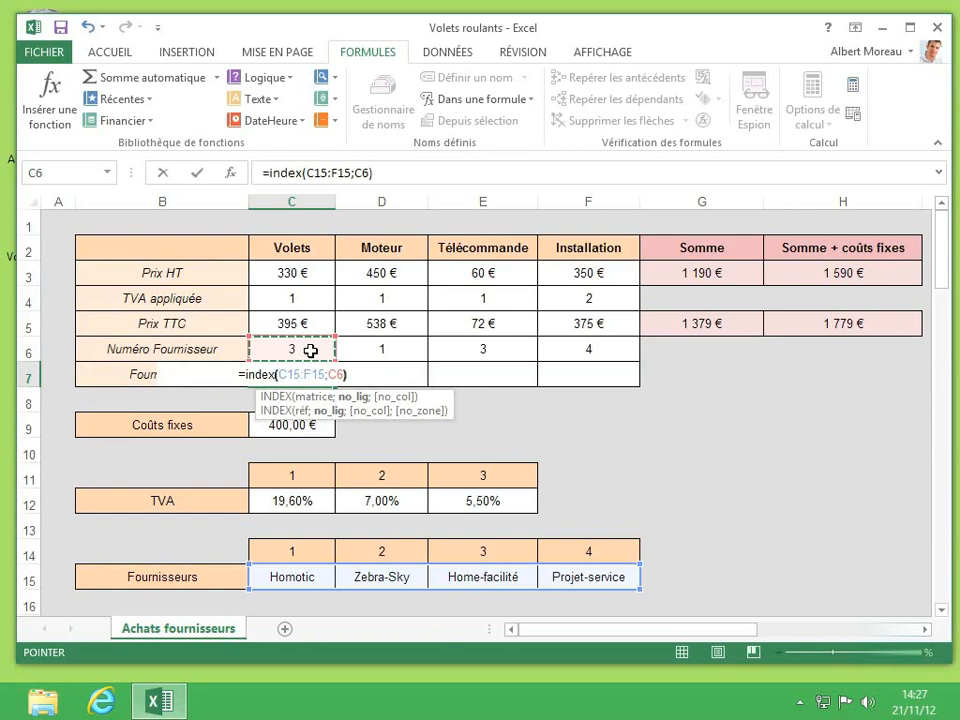
pyautogui.press('Return')
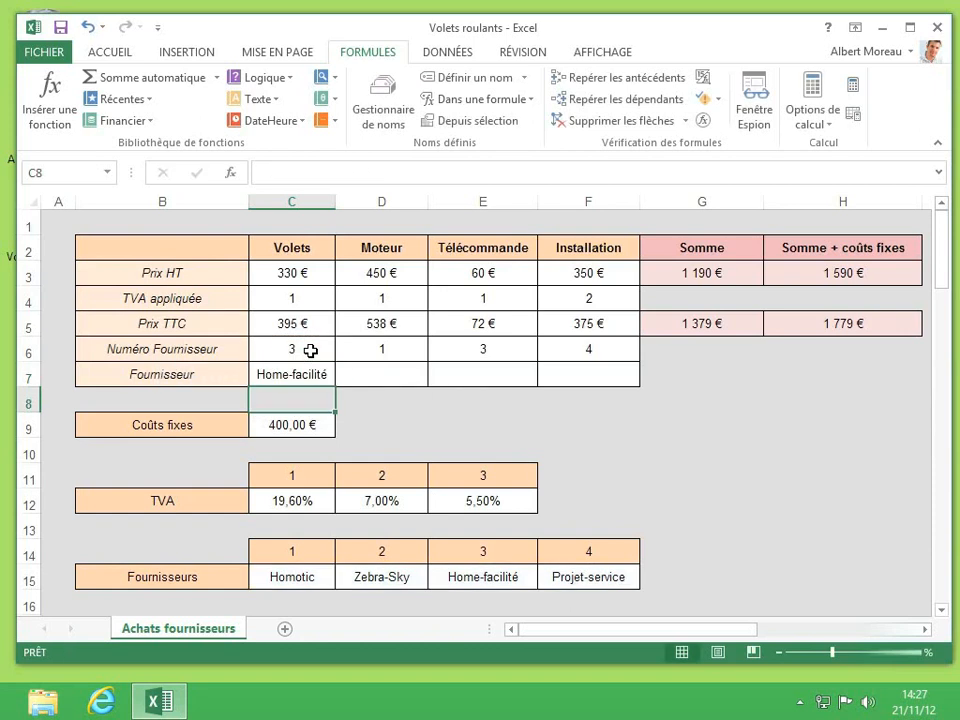
# Step: Fix the range columns in the C7 formula so it reads =INDEX($C15:$F15;C6)
pyautogui.click(312, 376)
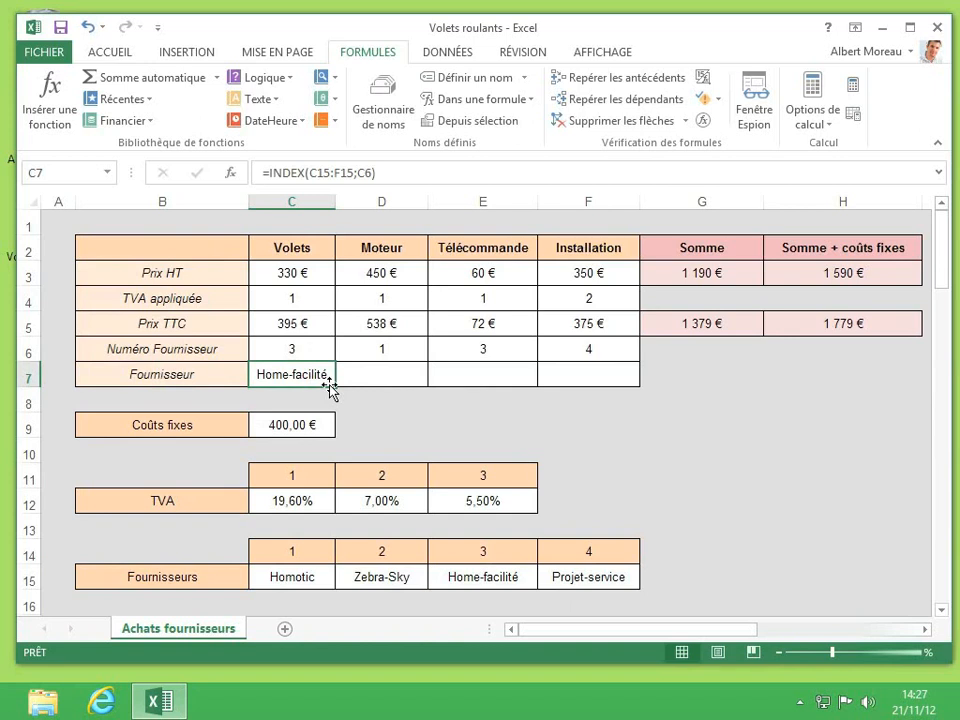
pyautogui.click(309, 174)
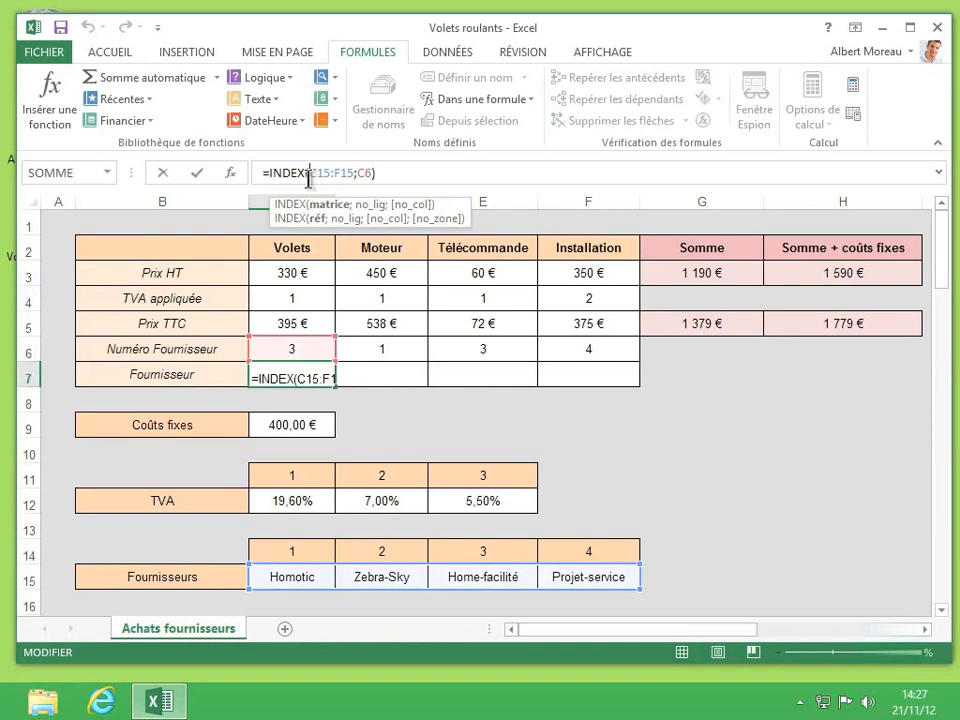
pyautogui.write('$')
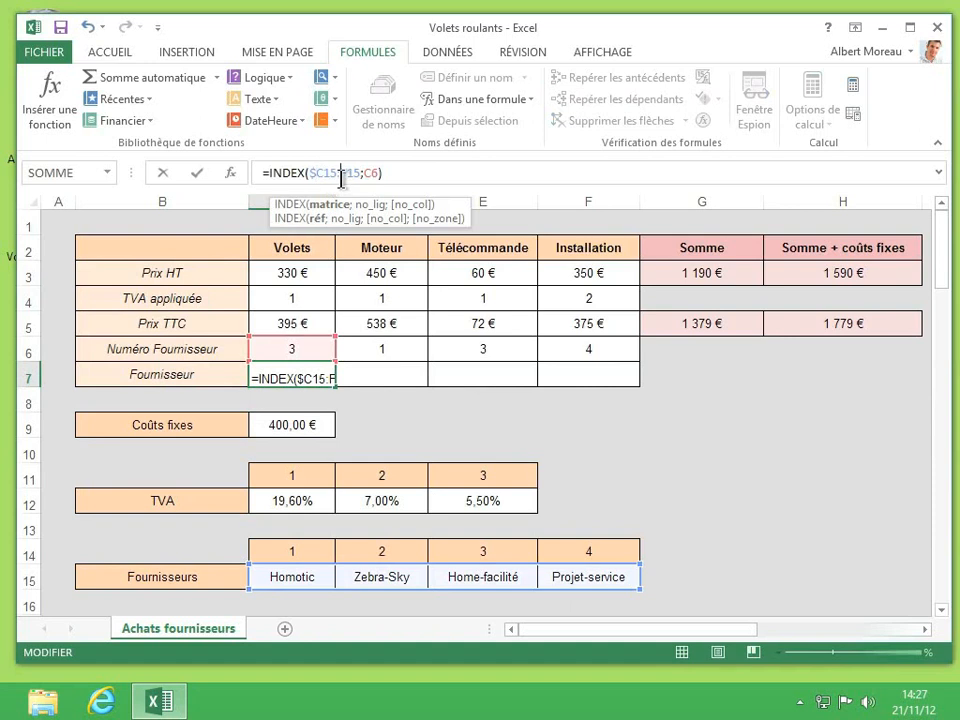
pyautogui.click(341, 175)
pyautogui.write('$')
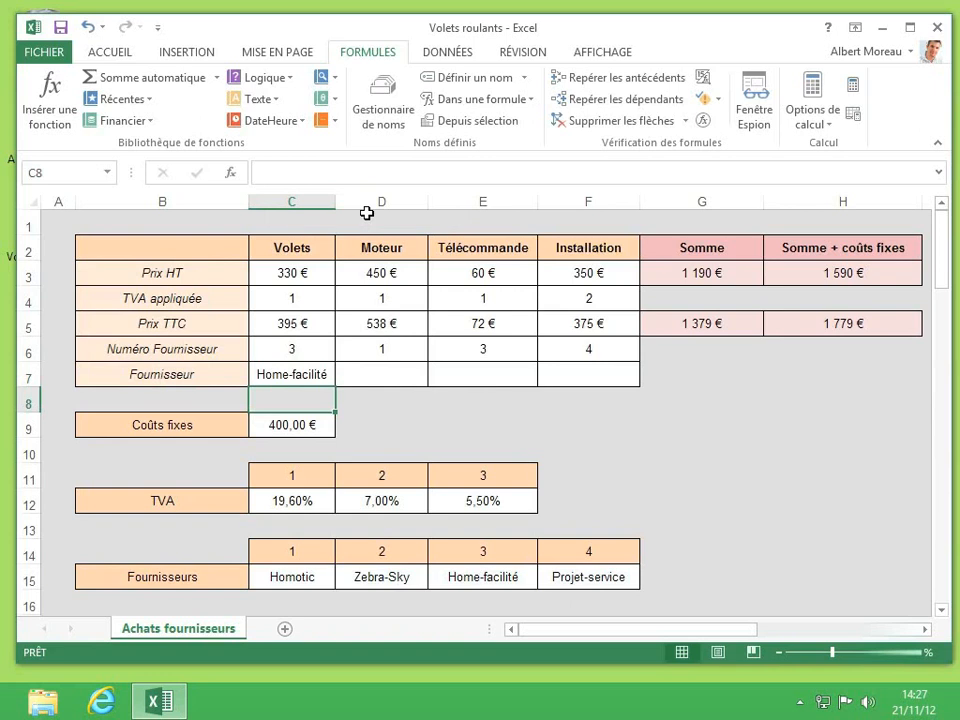
# Step: Fill the supplier lookup formula from C7 across to F7
pyautogui.click(326, 373)
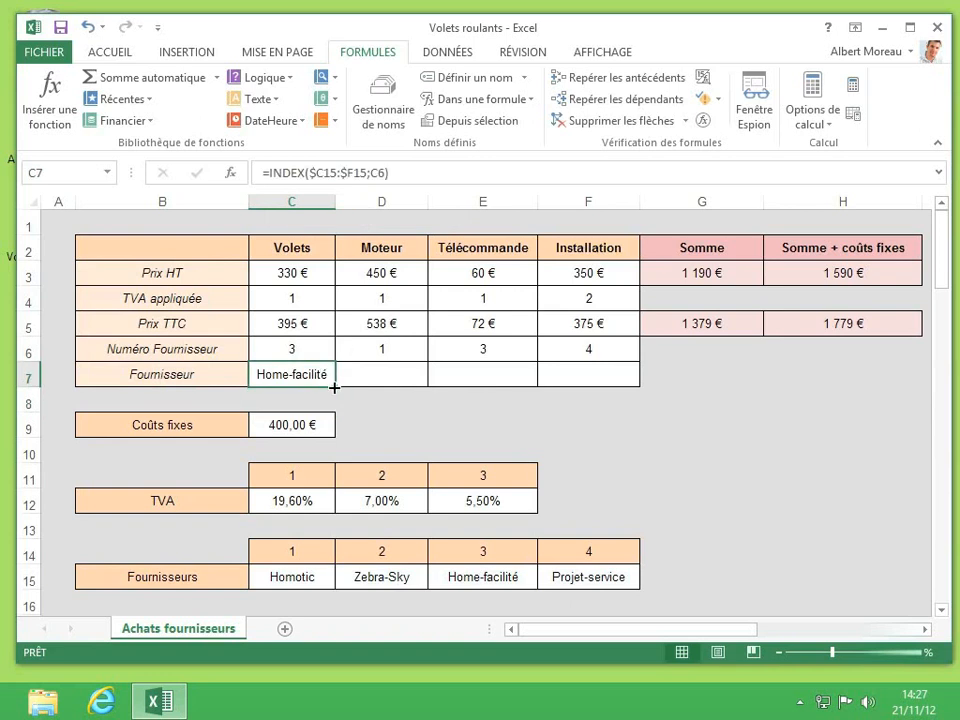
pyautogui.moveTo(334, 387); pyautogui.dragTo(609, 390)
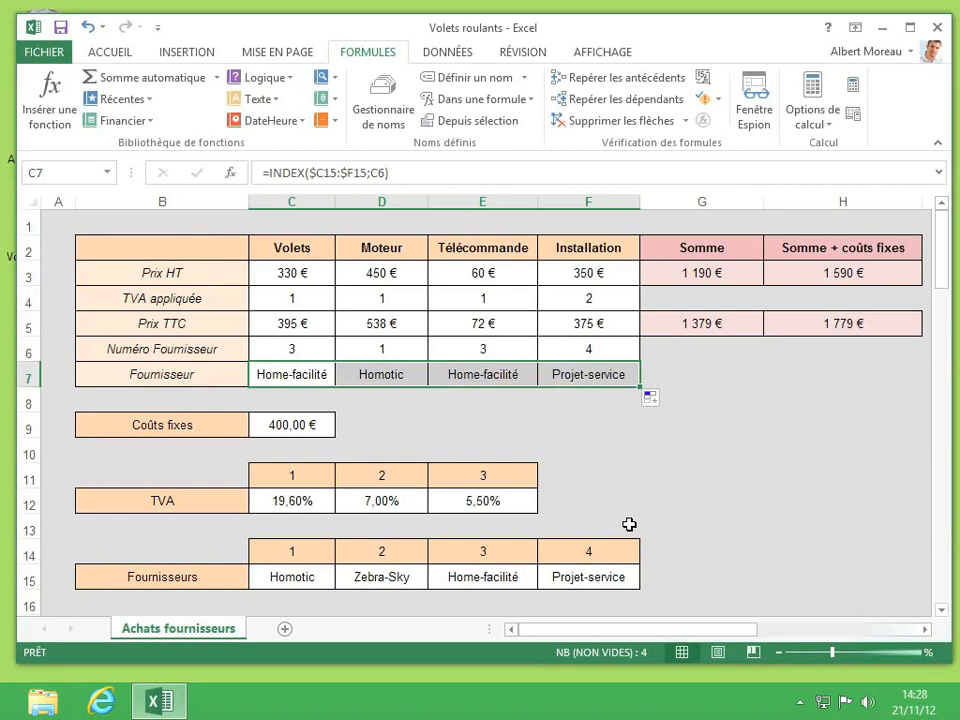
pyautogui.click(589, 428)
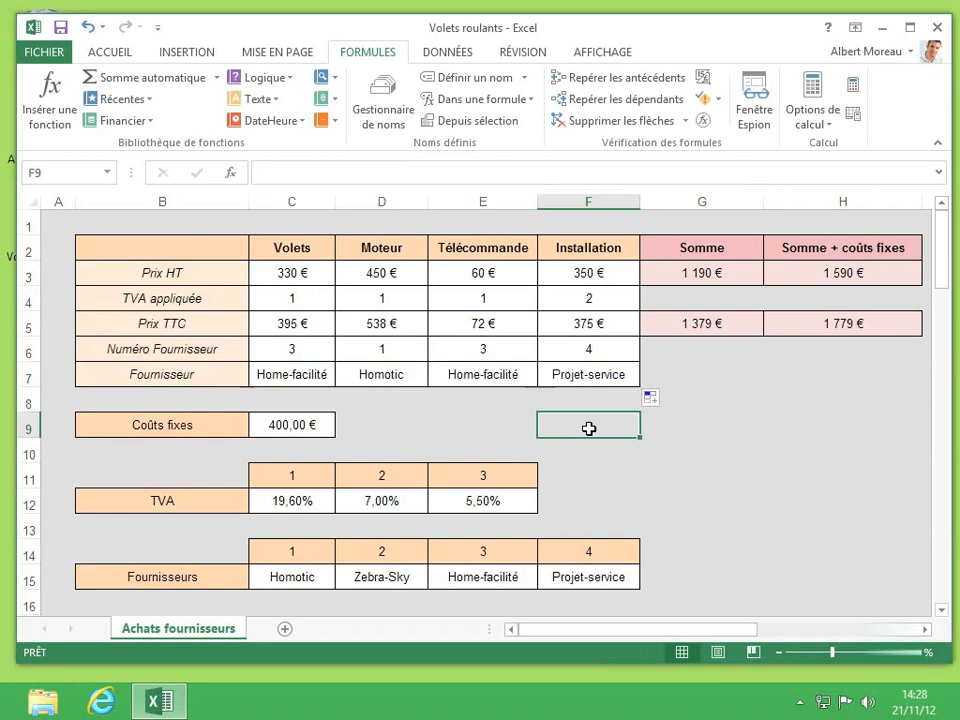